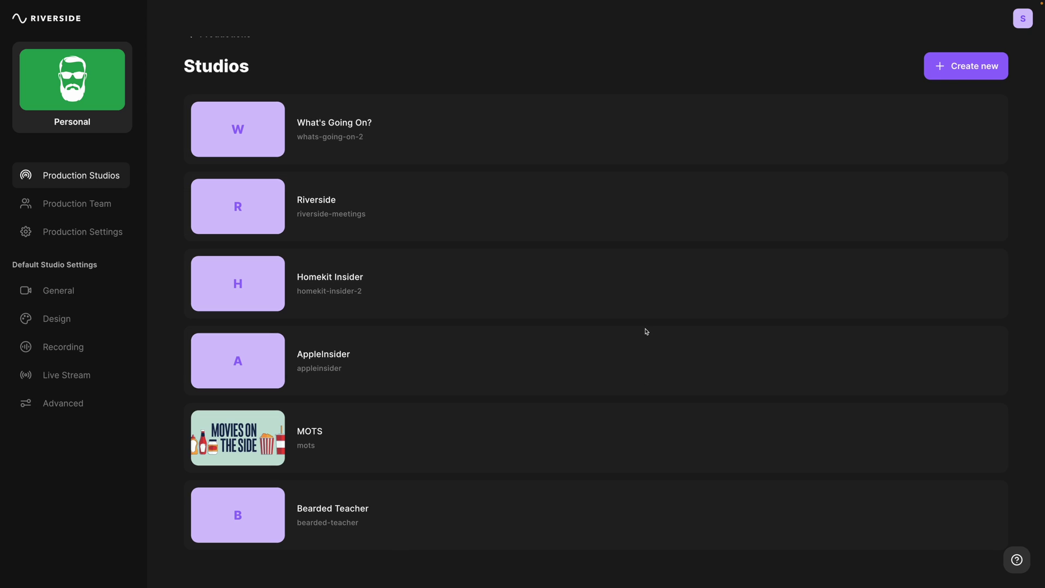
Open the MOTS studio's MOTS 212 recording in Riverside and download all its tracks
mouse_move(698, 433)
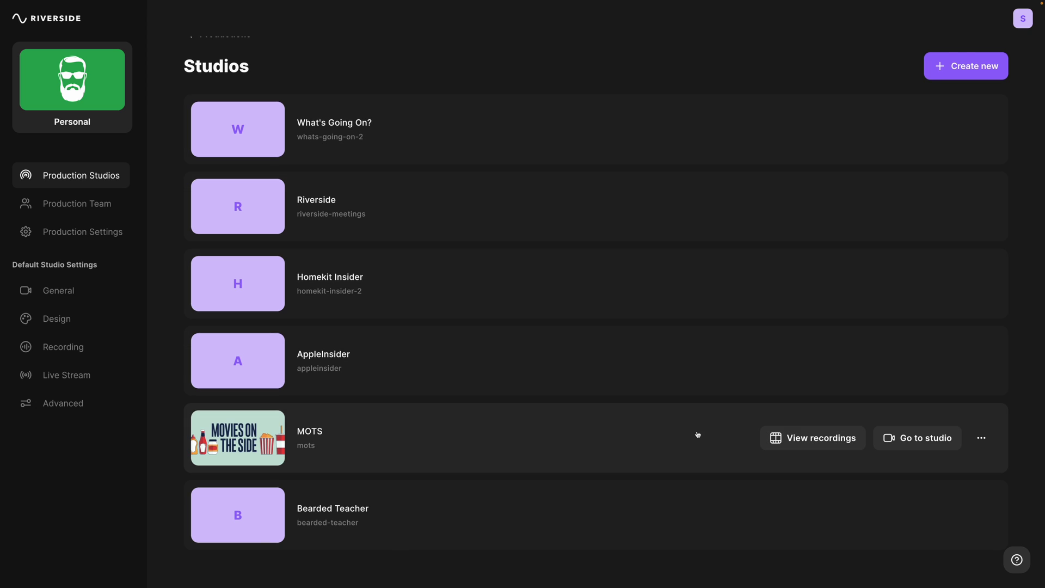
left_click(831, 444)
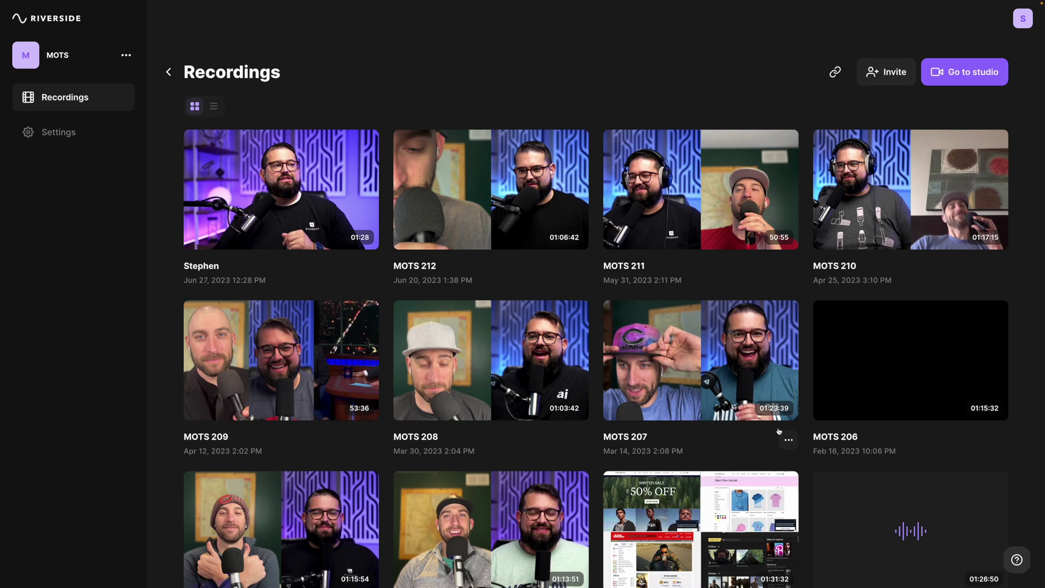
left_click(539, 212)
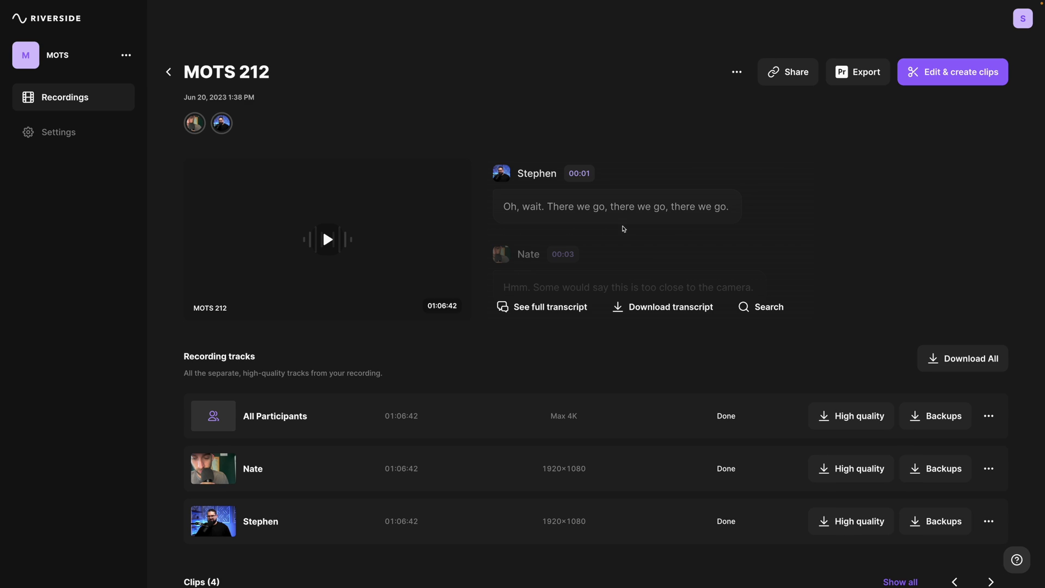
scroll(852, 273, "down", 4)
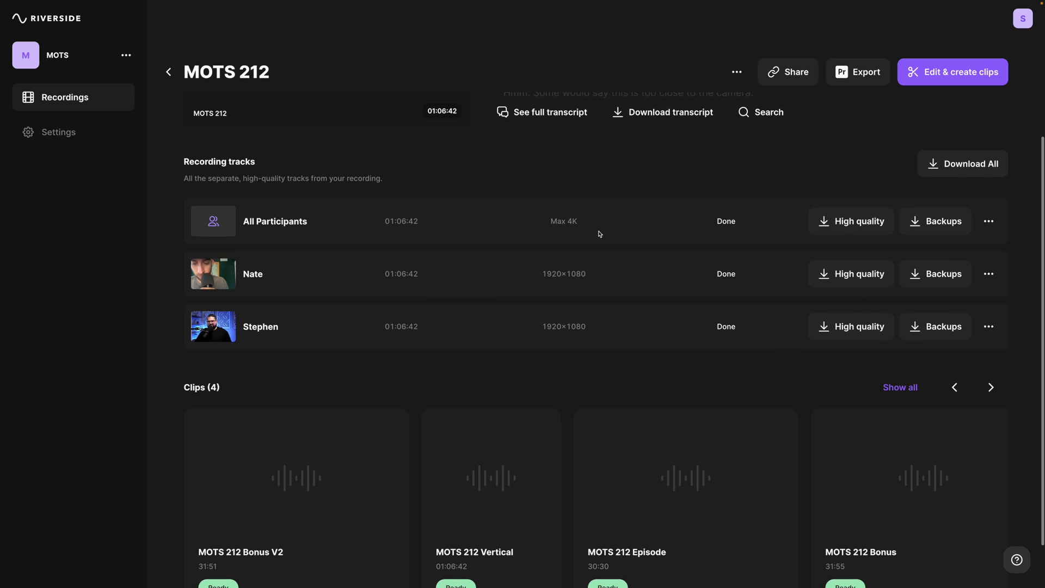
left_click(858, 272)
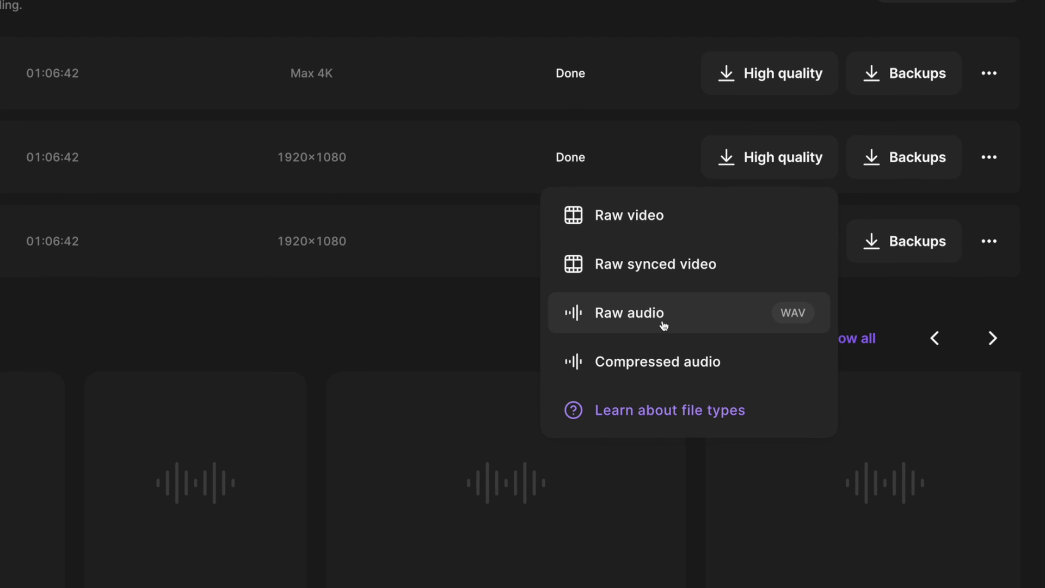
left_click(954, 165)
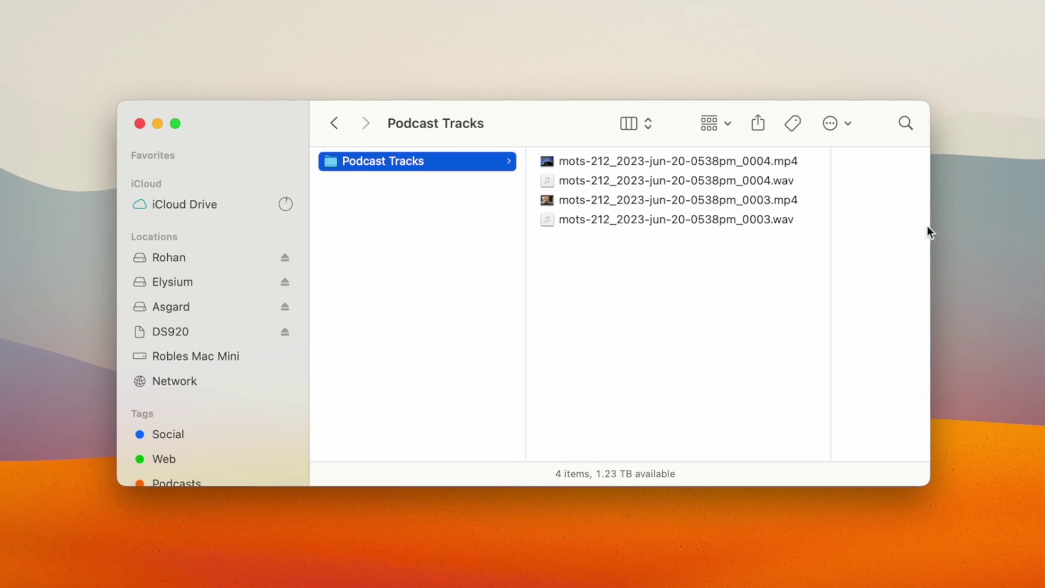
Quick Look the 0004 video track in the Podcast Tracks folder
left_click(594, 159)
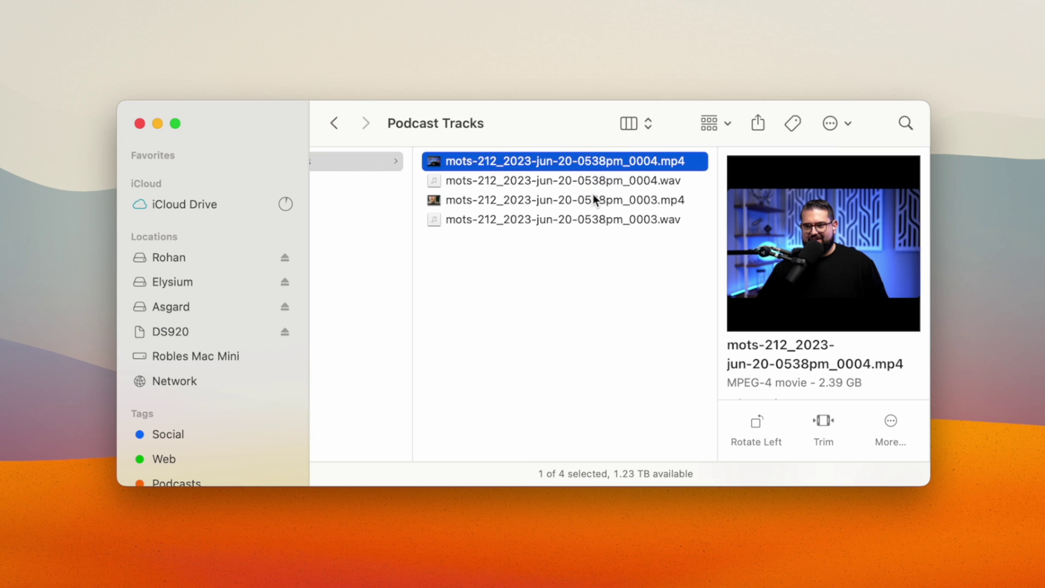
left_click(594, 182)
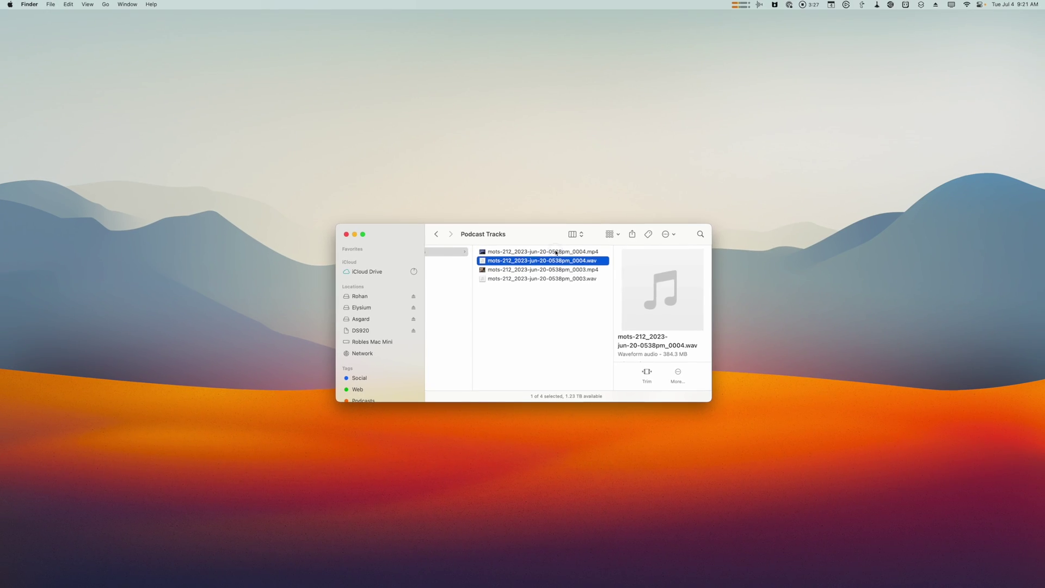
key("Up")
key("space")
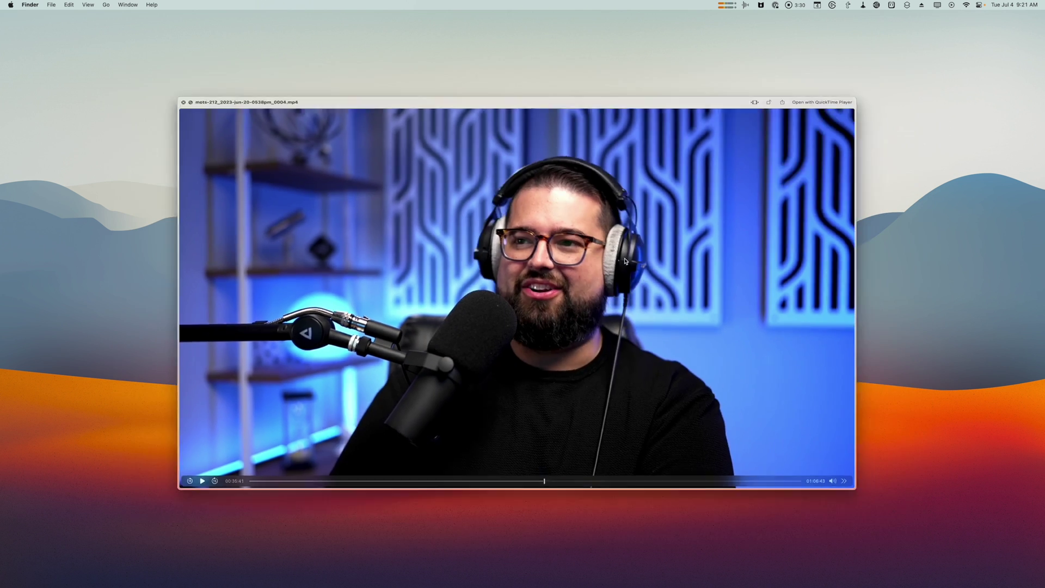
key("space")
Quick Look the 0003 video track and skip ahead through it
left_click(583, 261)
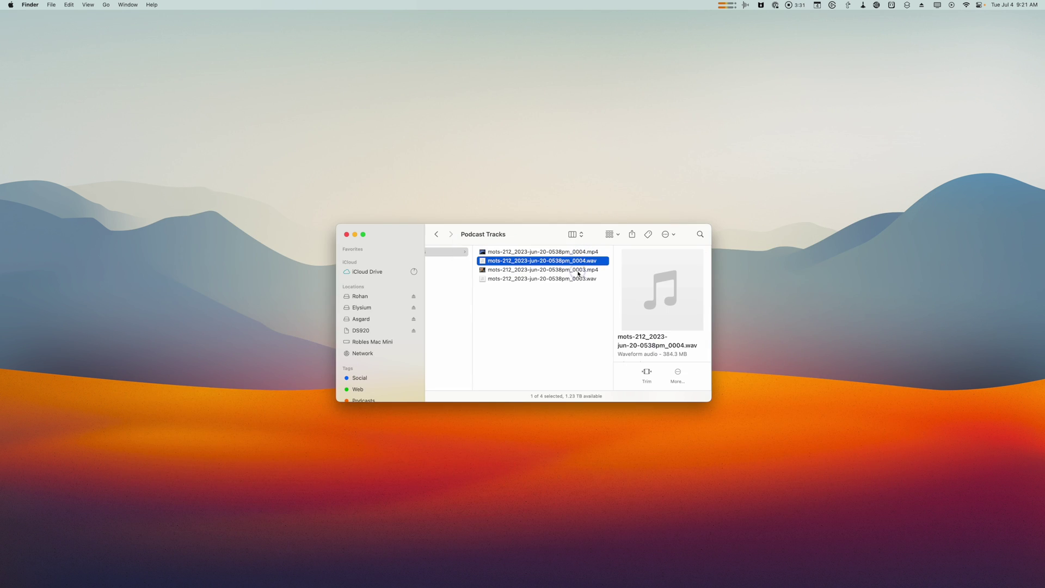
left_click(577, 270)
key("space")
left_click(585, 517)
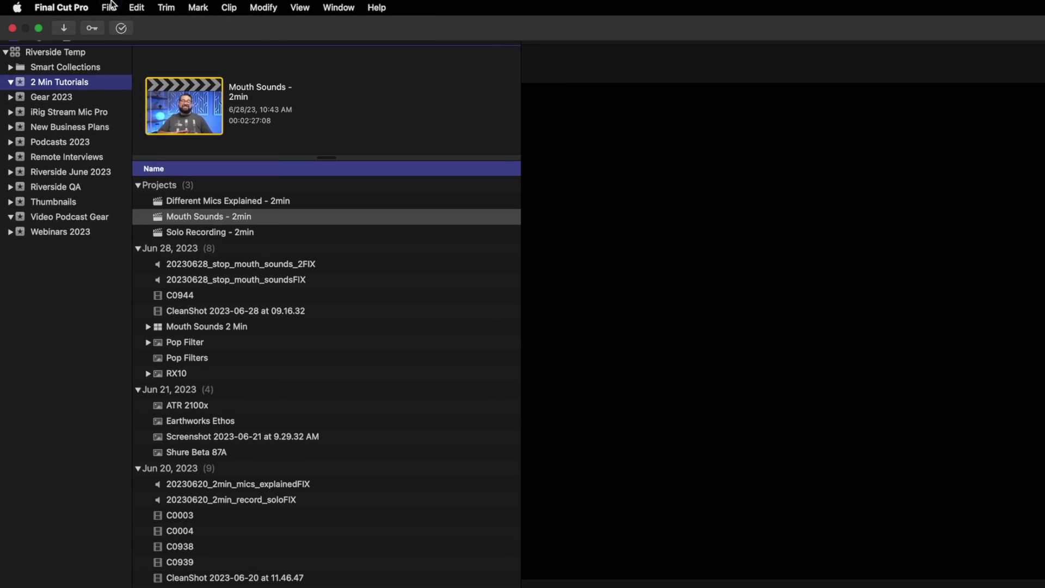
Create the Movies on the Side event in Riverside Temp with automatic project settings
left_click(69, 3)
mouse_move(72, 19)
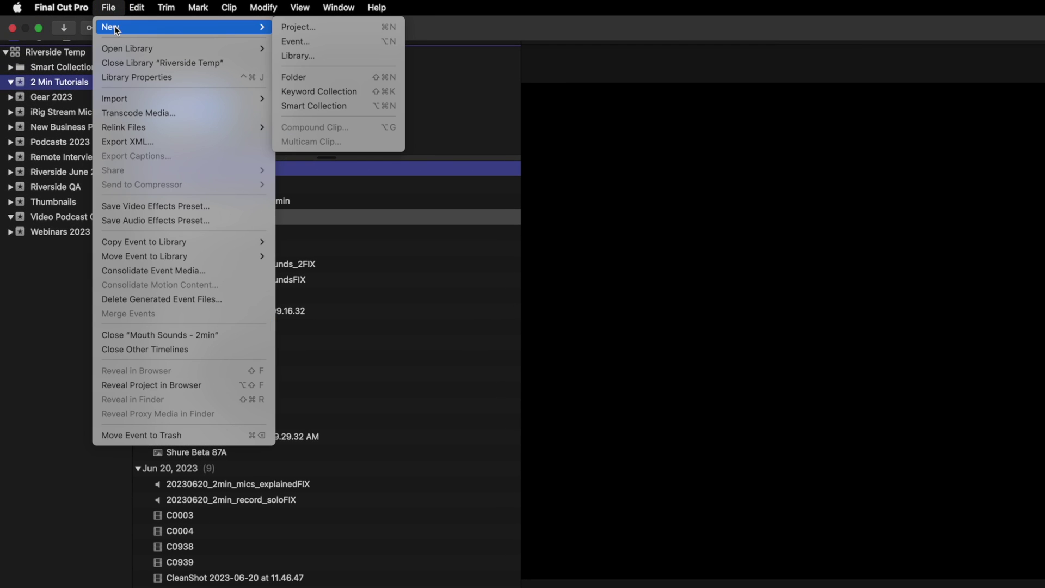
left_click(337, 42)
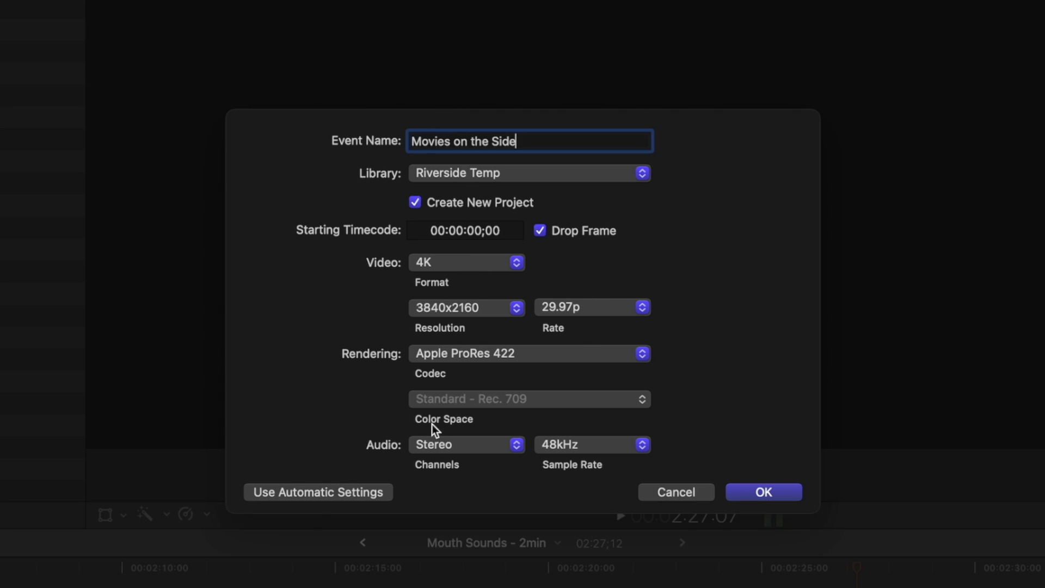
left_click(302, 495)
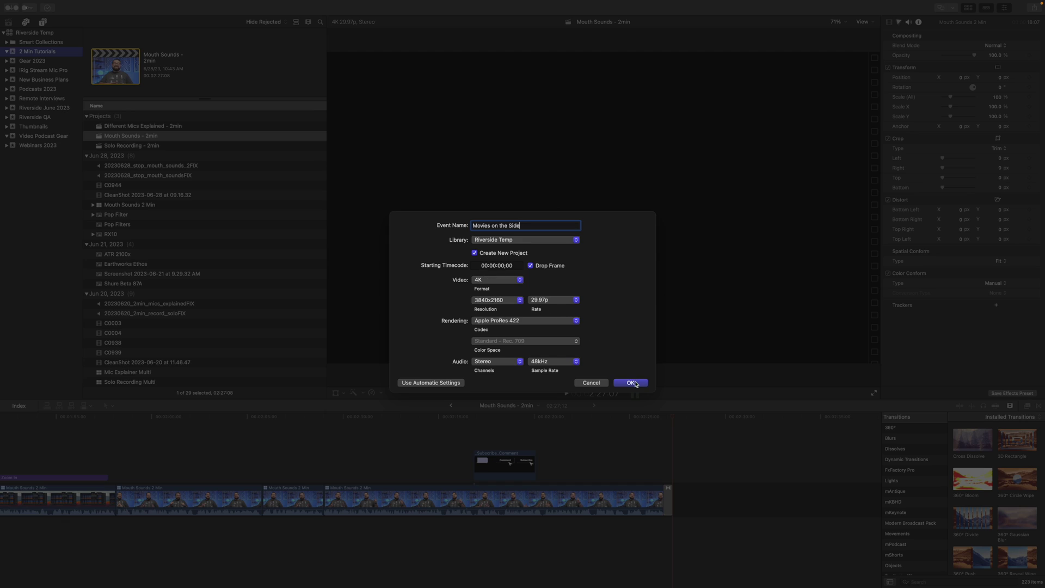
left_click(631, 383)
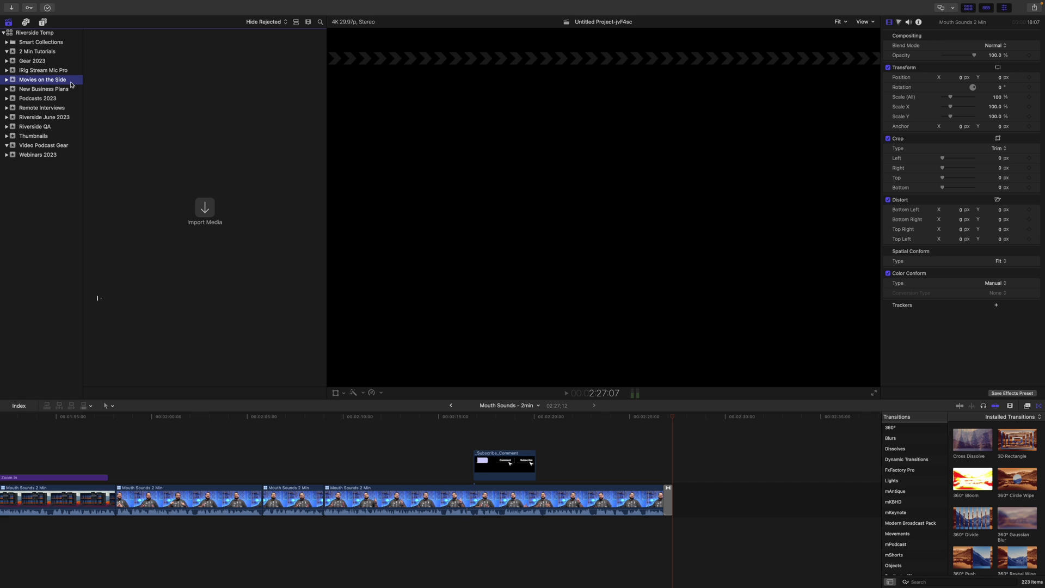
Import the two MP4 and two WAV files from Downloads > Podcast Tracks
left_click(202, 210)
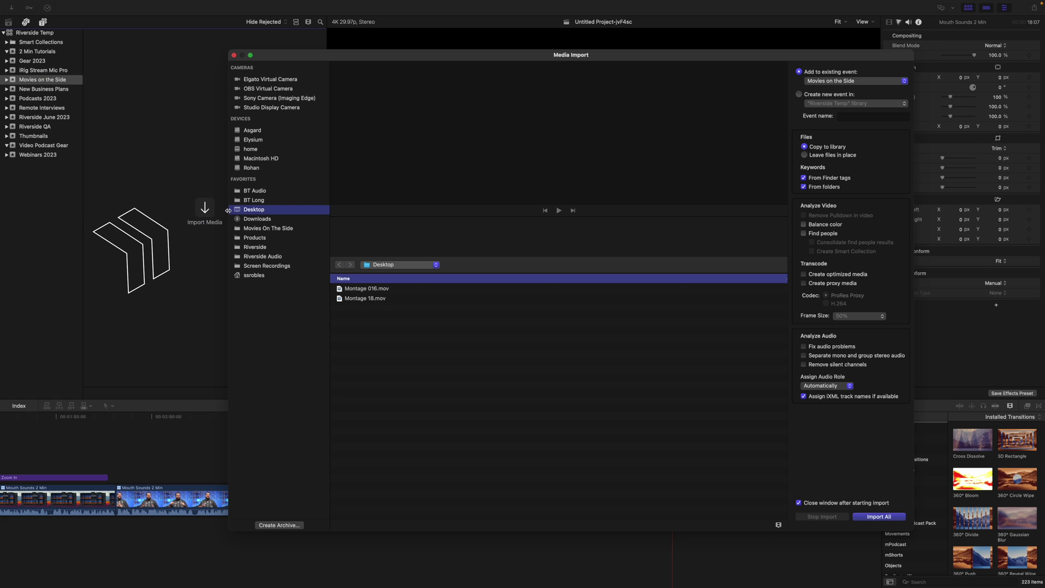
left_click(267, 220)
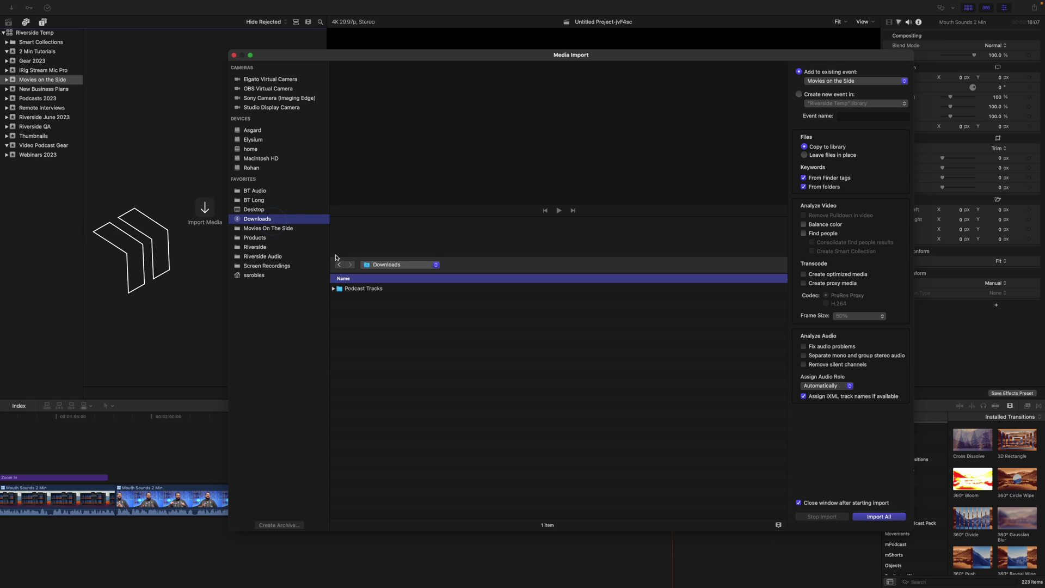
left_click(334, 289)
left_click_drag(373, 357, 376, 297)
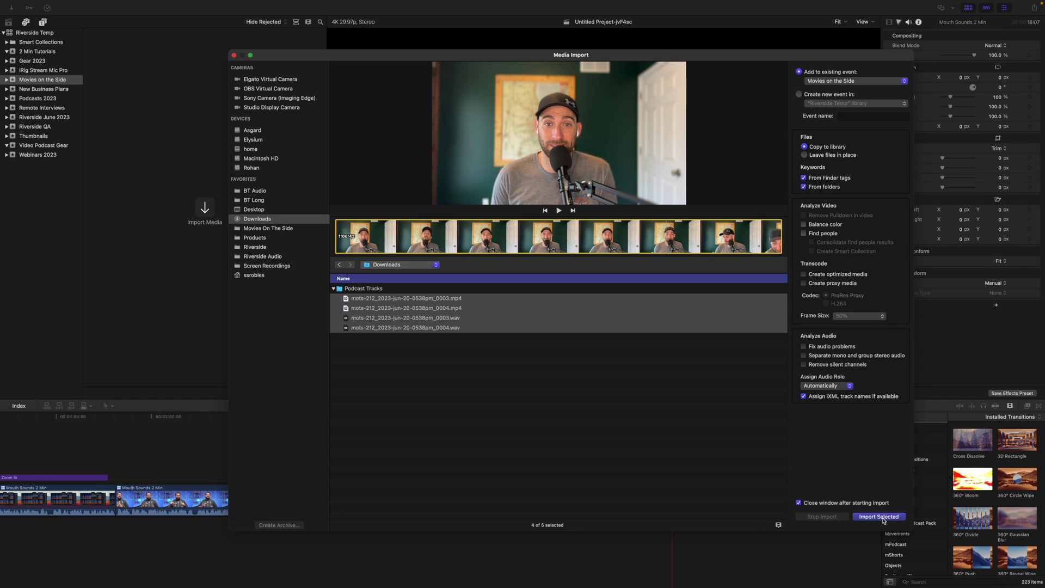
left_click(881, 516)
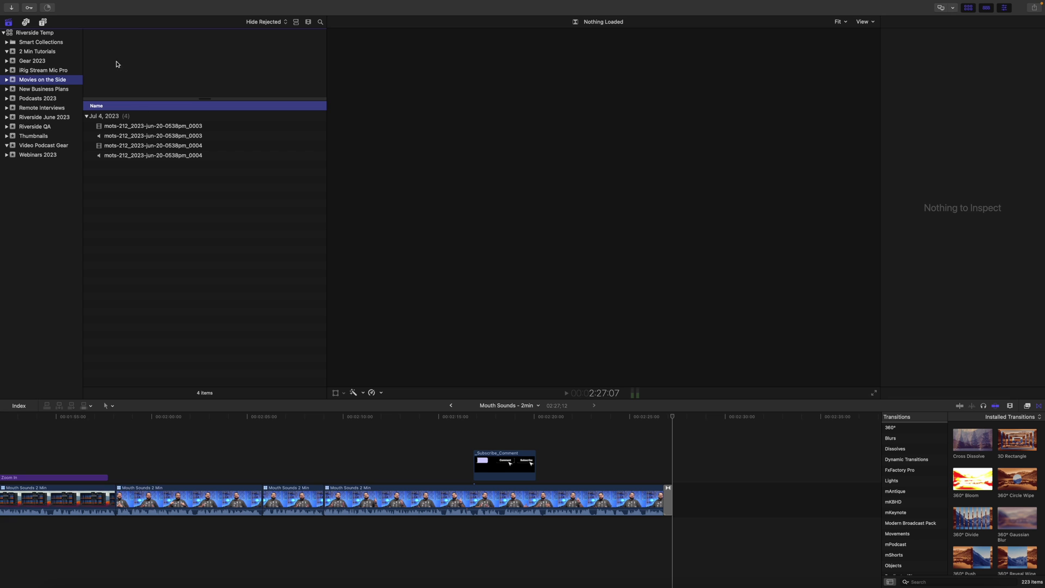
Check the import in Background Tasks, create the Episode 001 project, and preview clip 0003
left_click(48, 9)
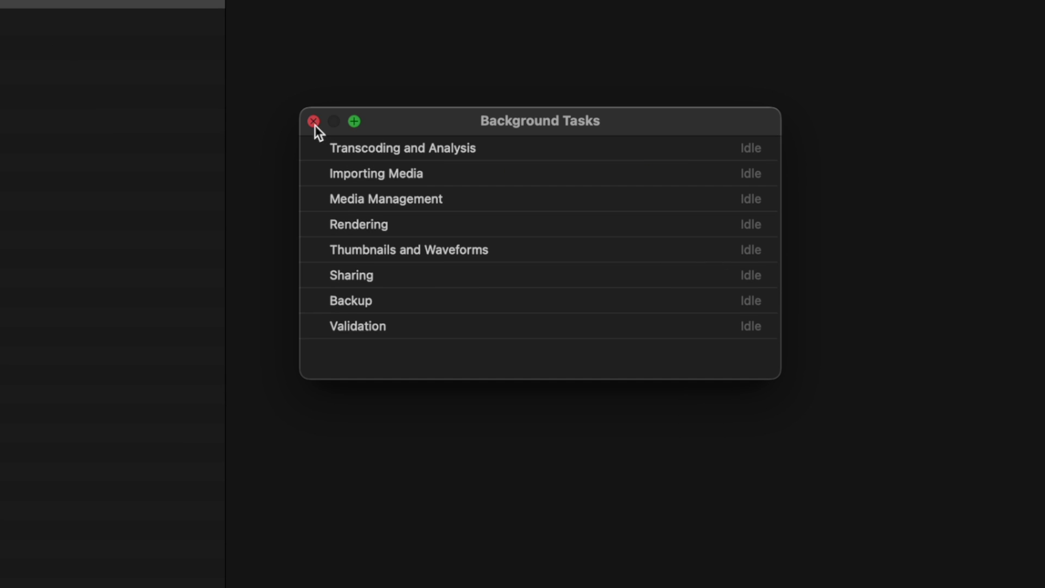
left_click(314, 122)
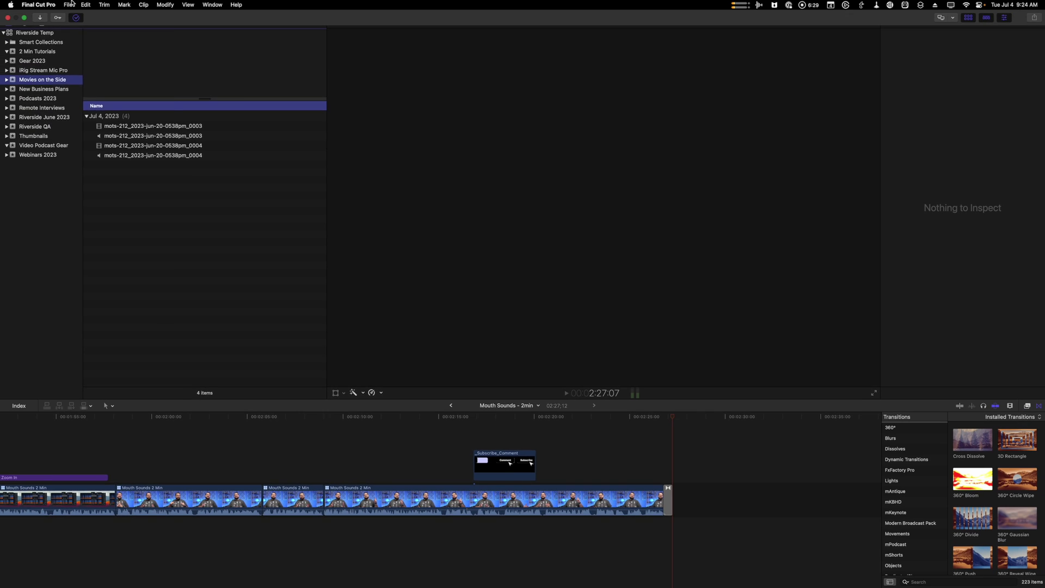
left_click(70, 5)
mouse_move(152, 17)
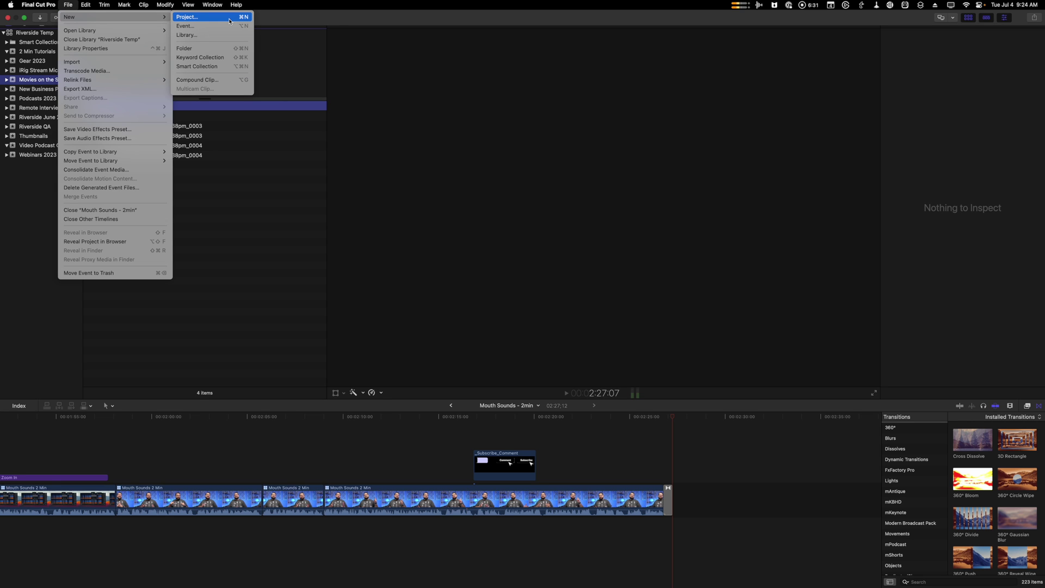
left_click(229, 18)
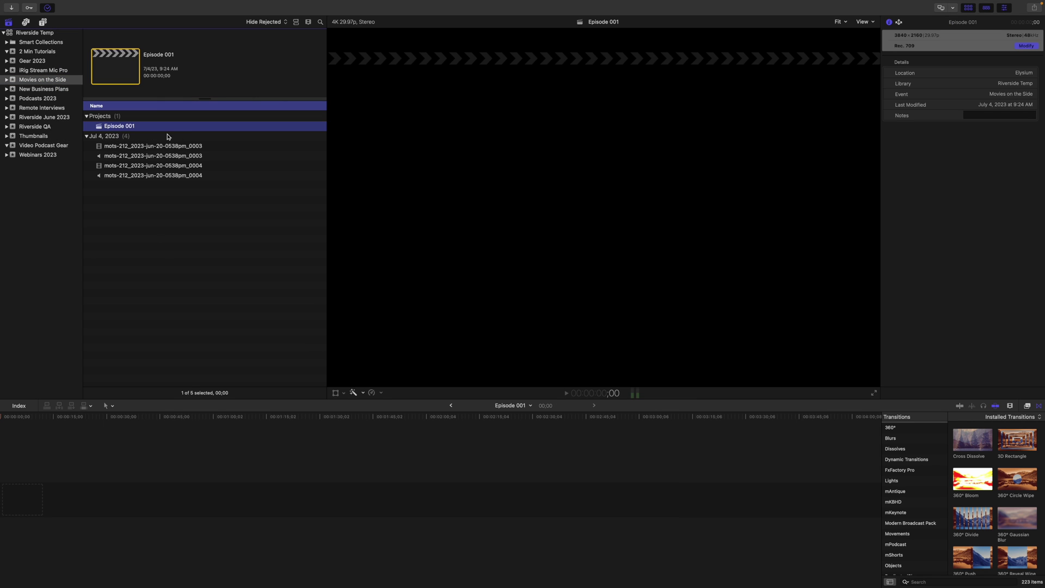
left_click(112, 128)
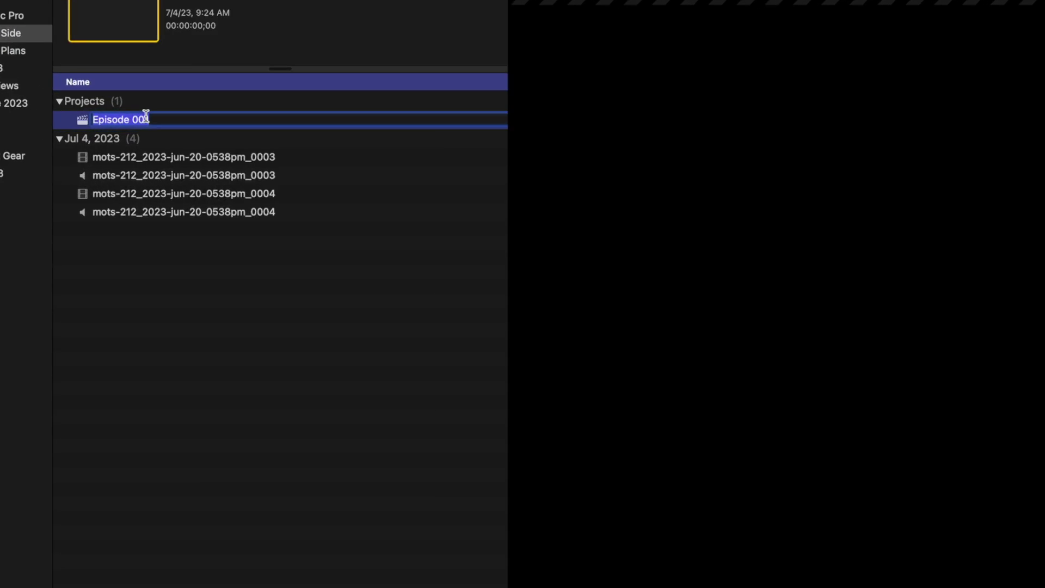
left_click(344, 433)
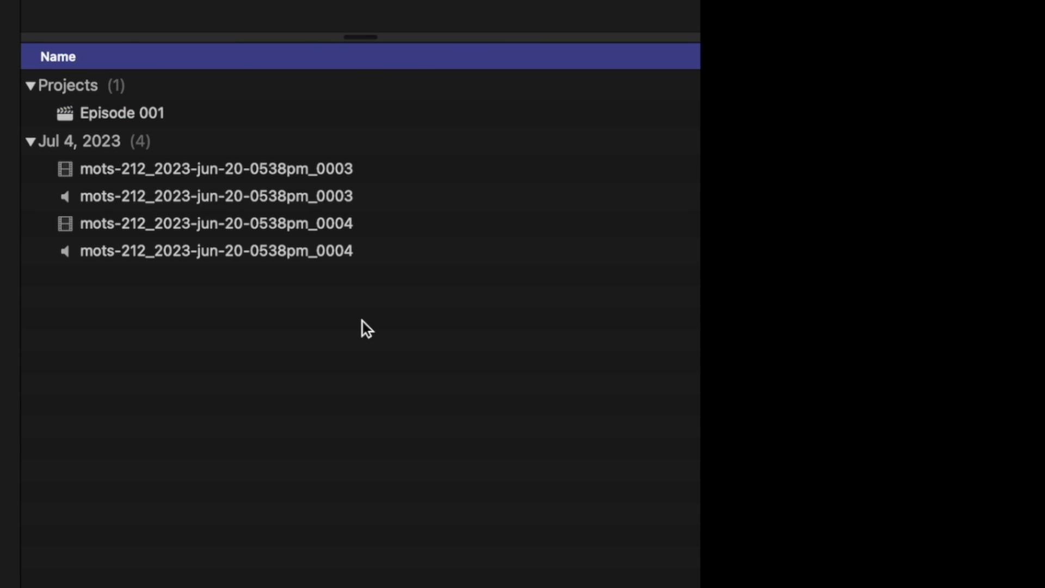
left_click(342, 170)
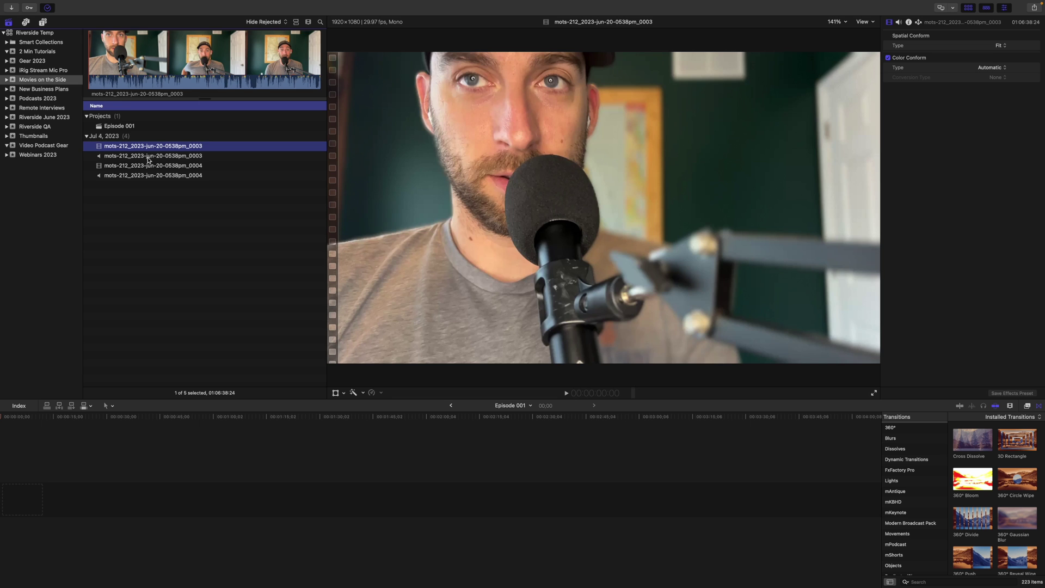
Place the 0004 clip at the timeline start and stack the 0003 clip above it
left_click(146, 166)
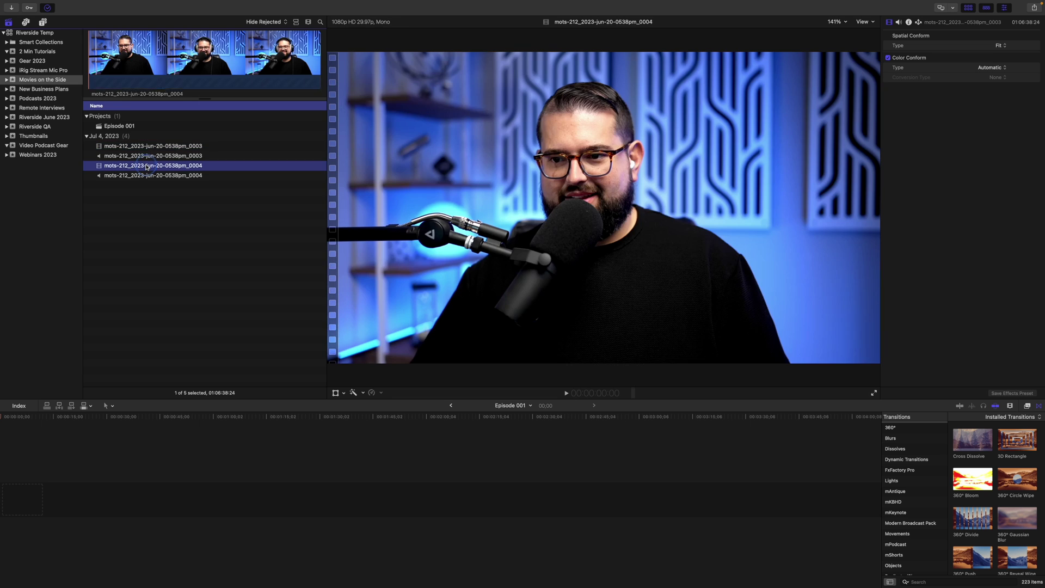
left_click_drag(129, 168, 68, 482)
left_click(77, 468)
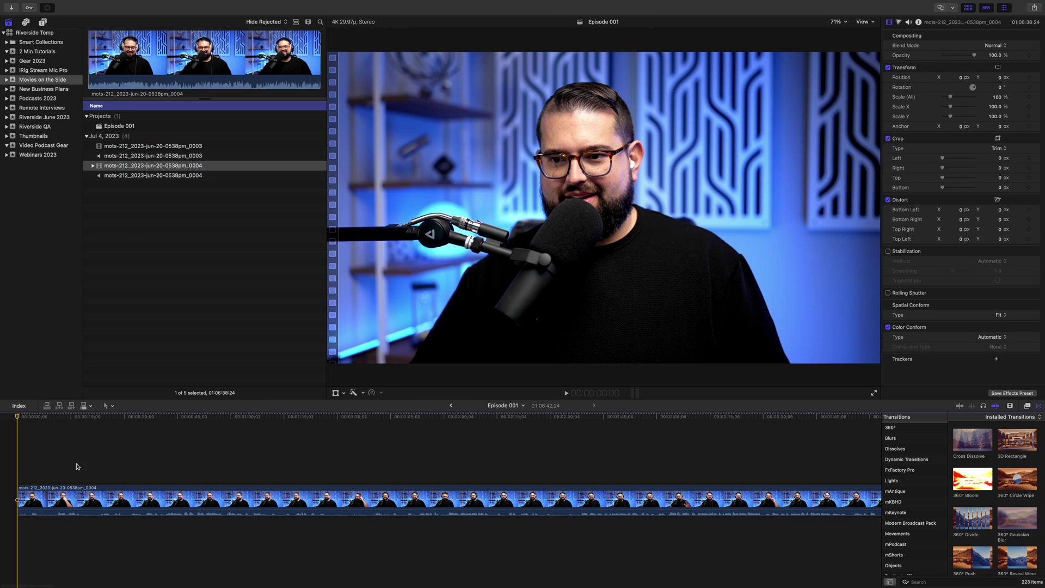
left_click_drag(165, 152, 29, 449)
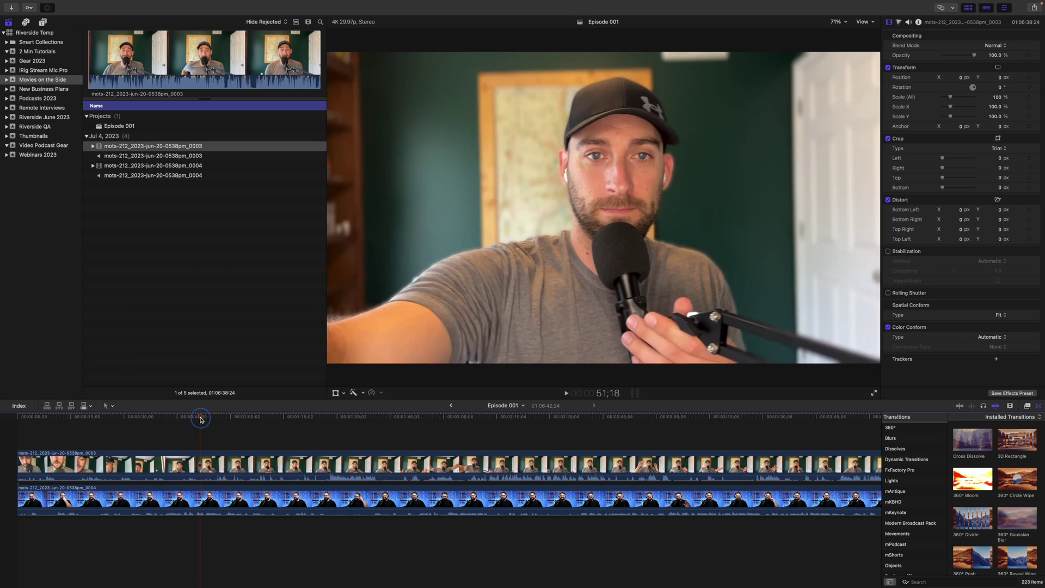
Scrub the stacked footage, fit the timeline into view, and select the upper 0003 clip
left_click(353, 421)
mouse_move(353, 421)
left_mouse_down()
mouse_move(443, 422)
mouse_move(296, 422)
mouse_move(370, 428)
left_mouse_up()
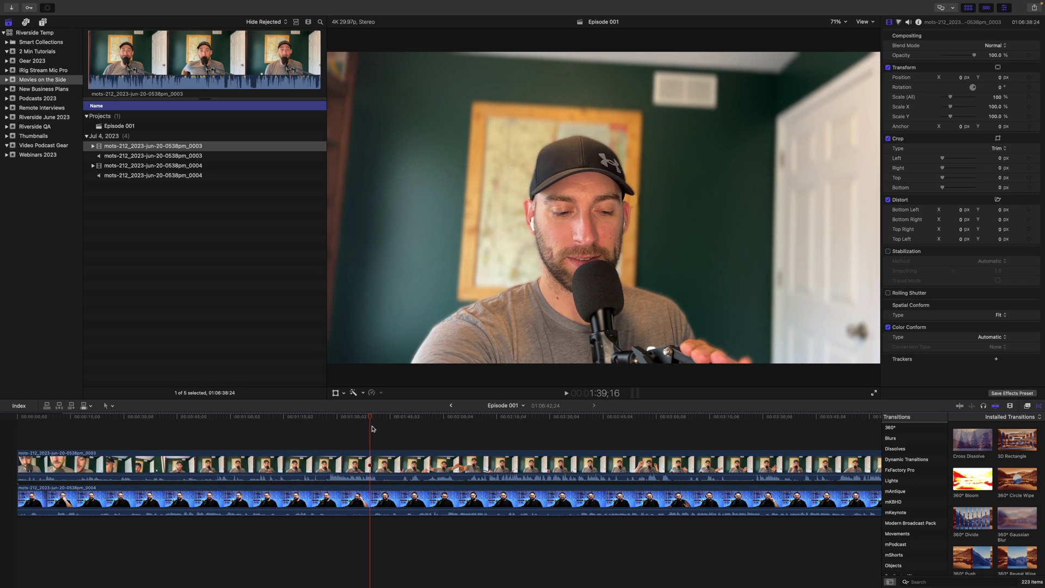
key("super+minus")
key("super+minus")
key("super+minus")
key("super+minus")
key("super+minus")
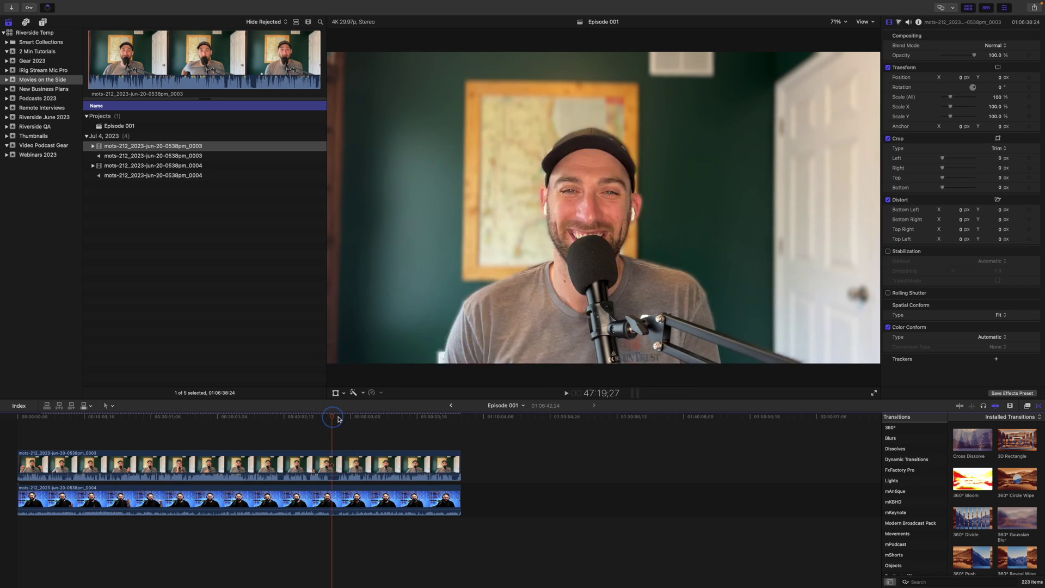
left_click(461, 418)
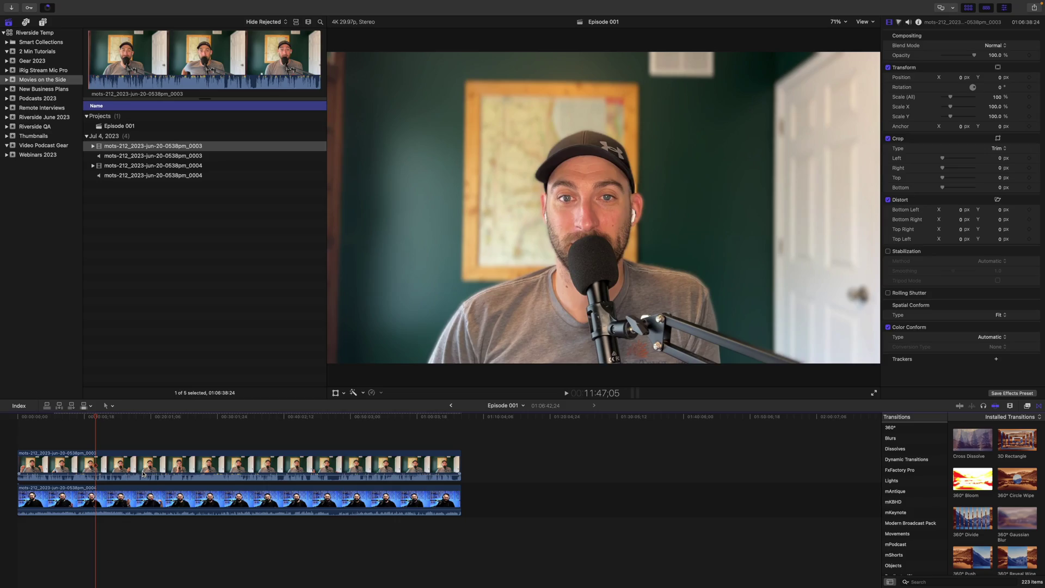
left_click(143, 474)
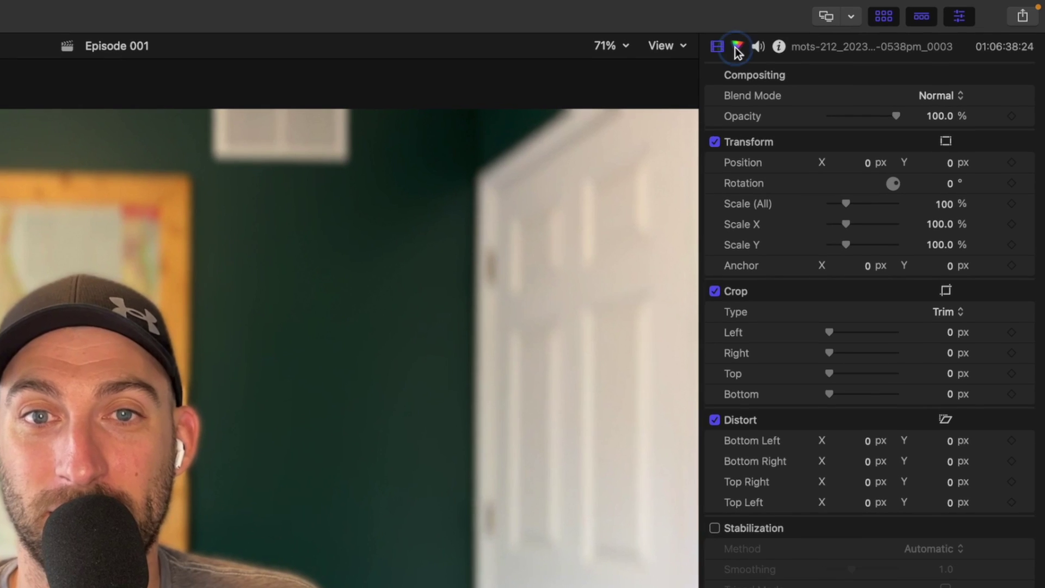
left_click(899, 22)
left_click(908, 22)
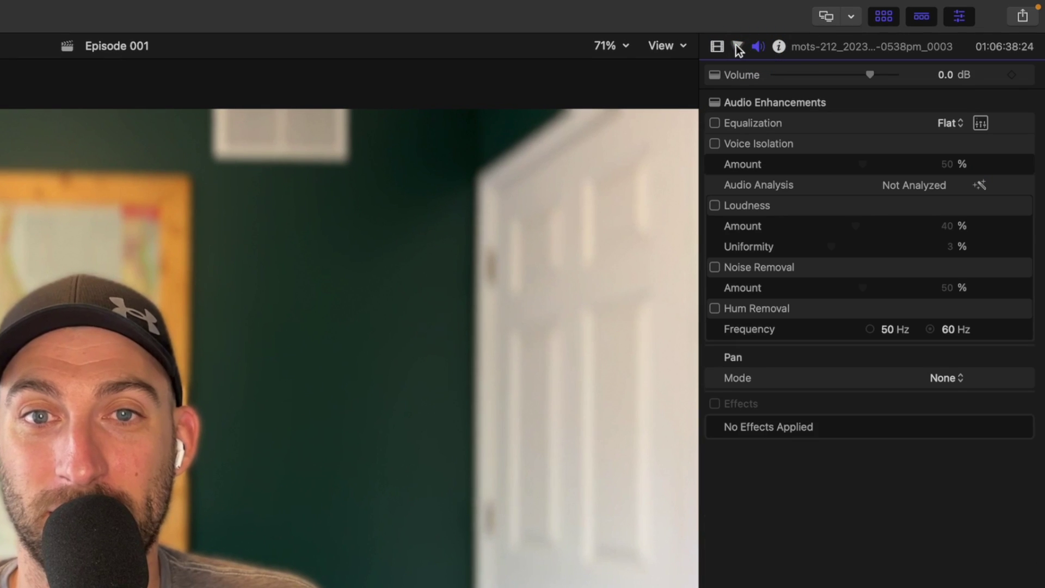
left_click(737, 46)
left_click(718, 47)
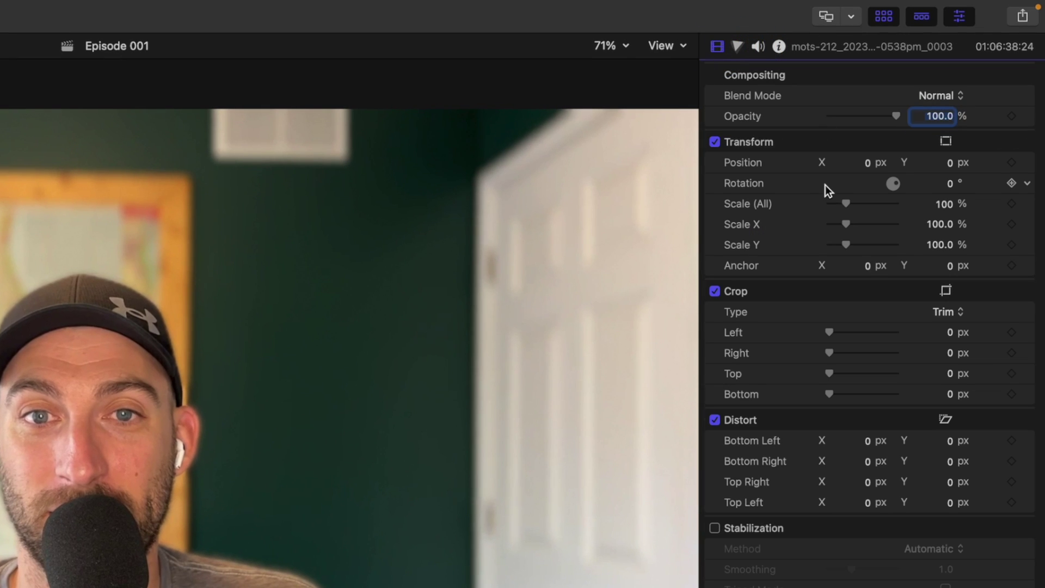
mouse_move(867, 162)
left_mouse_down()
mouse_move(827, 162)
mouse_move(866, 157)
left_mouse_up()
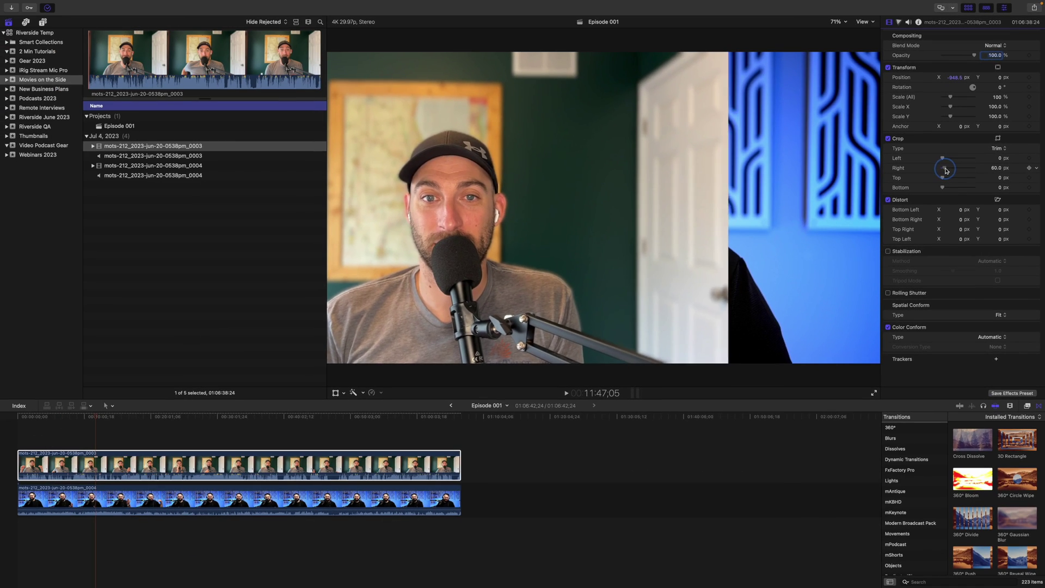
left_click_drag(832, 354, 857, 358)
left_click_drag(955, 170, 957, 171)
left_click(447, 501)
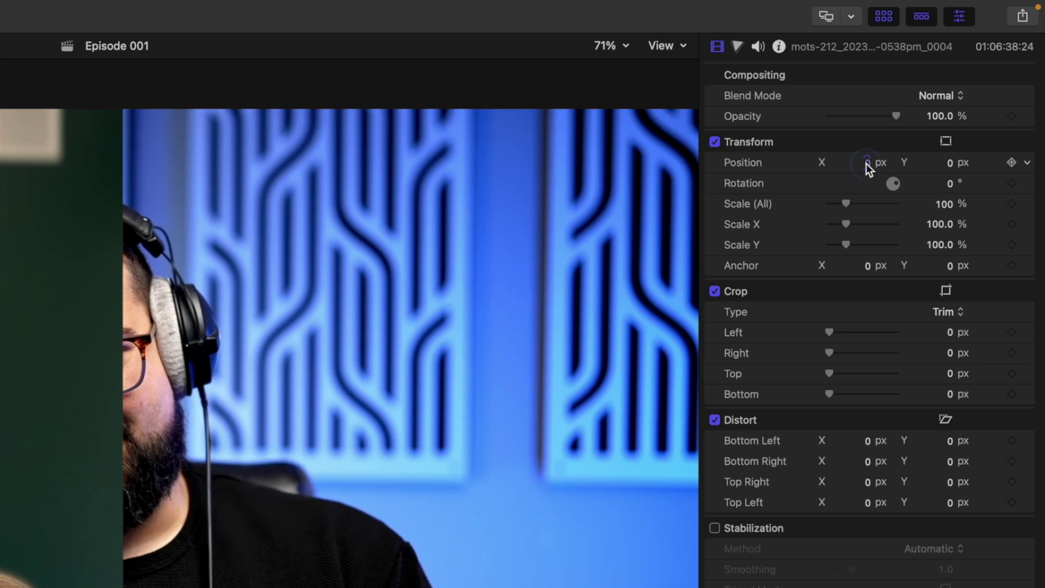
mouse_move(866, 163)
left_mouse_down()
mouse_move(914, 164)
mouse_move(863, 163)
left_mouse_up()
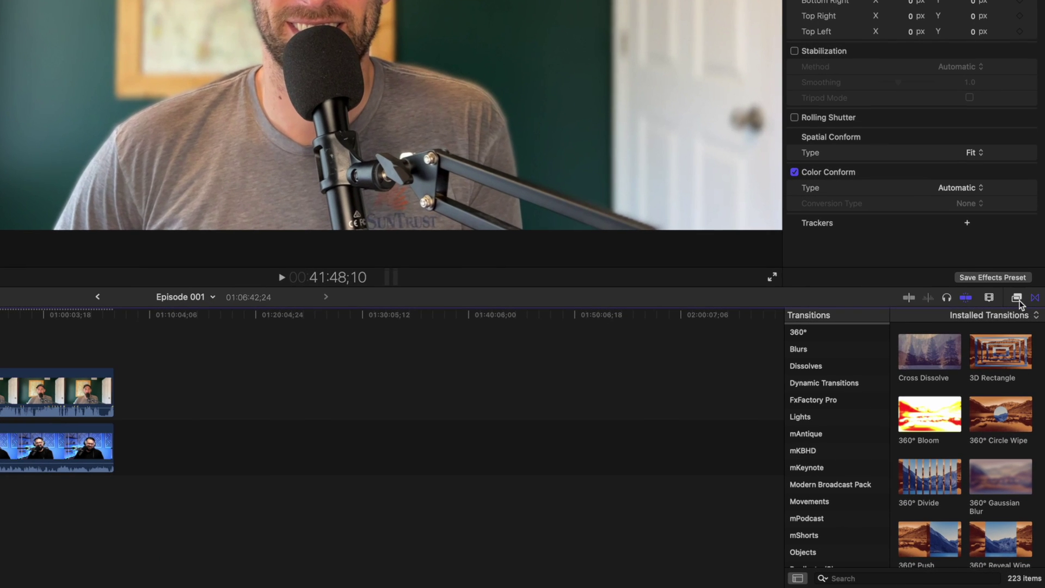
left_click(1016, 298)
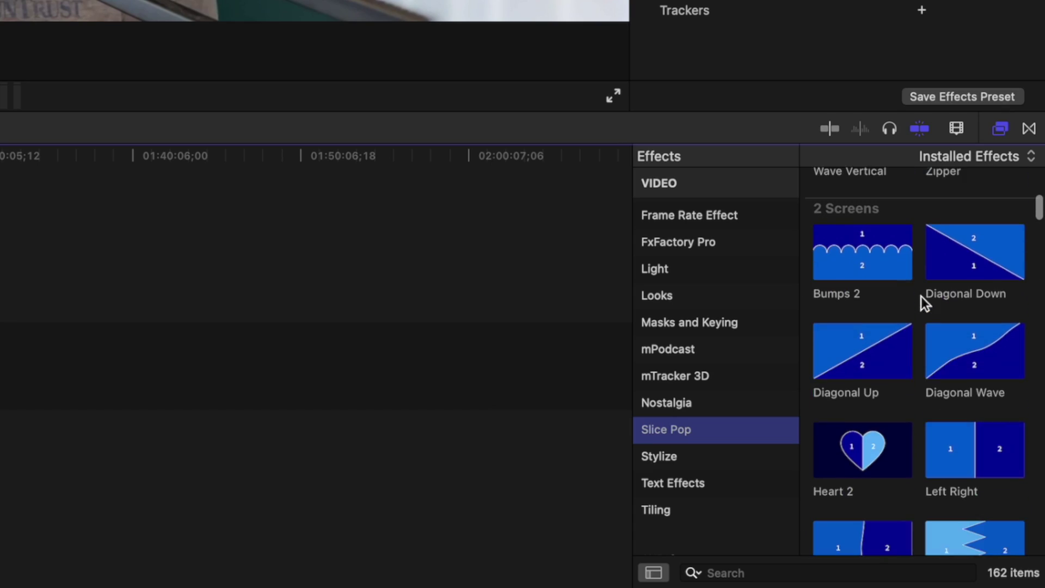
scroll(929, 306, "down", 5)
left_click(946, 212)
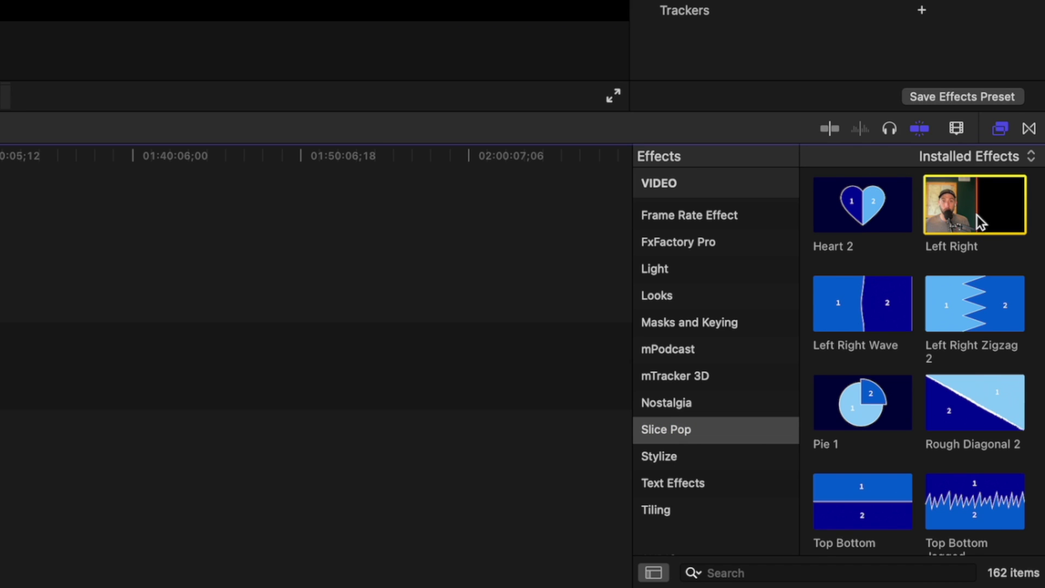
scroll(977, 215, "down", 10)
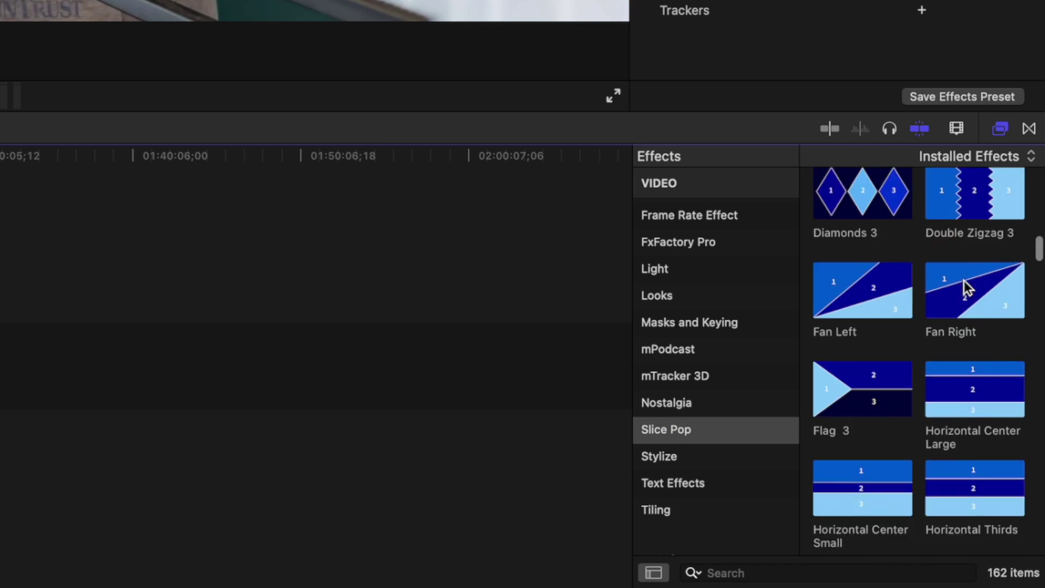
scroll(988, 334, "down", 15)
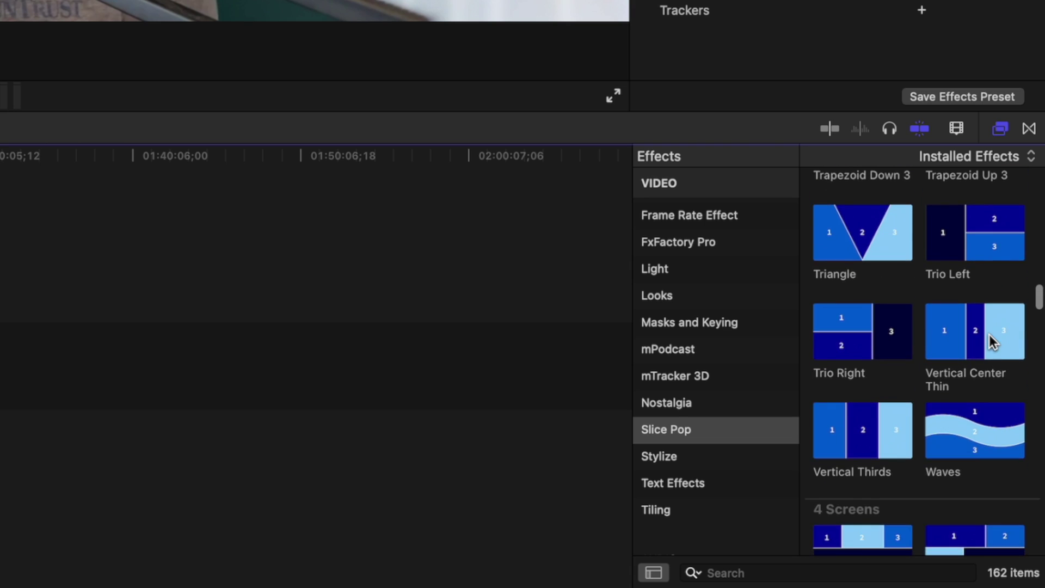
scroll(988, 334, "down", 10)
left_click(967, 339)
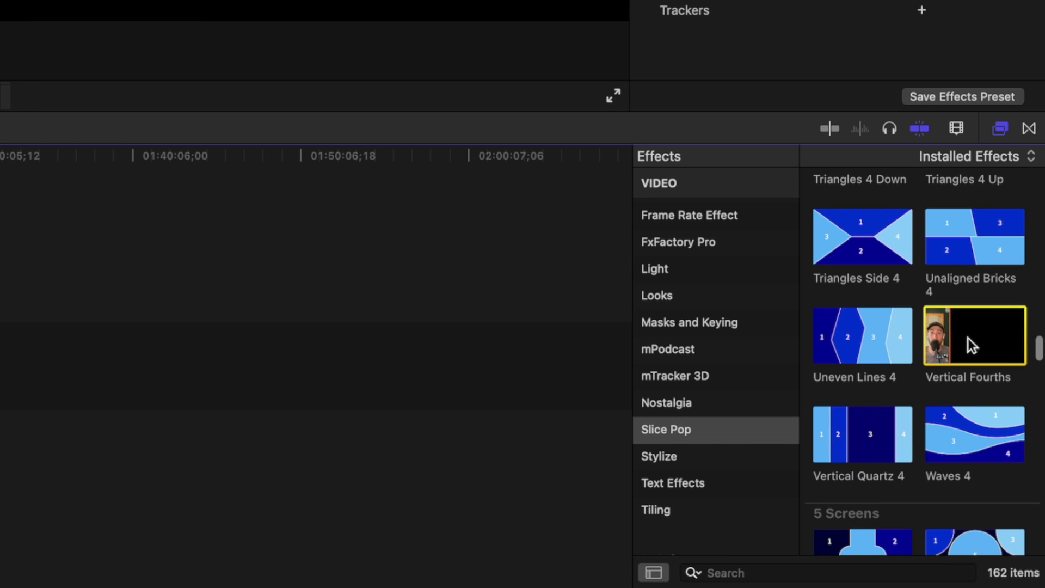
scroll(980, 338, "down", 10)
left_click(845, 285)
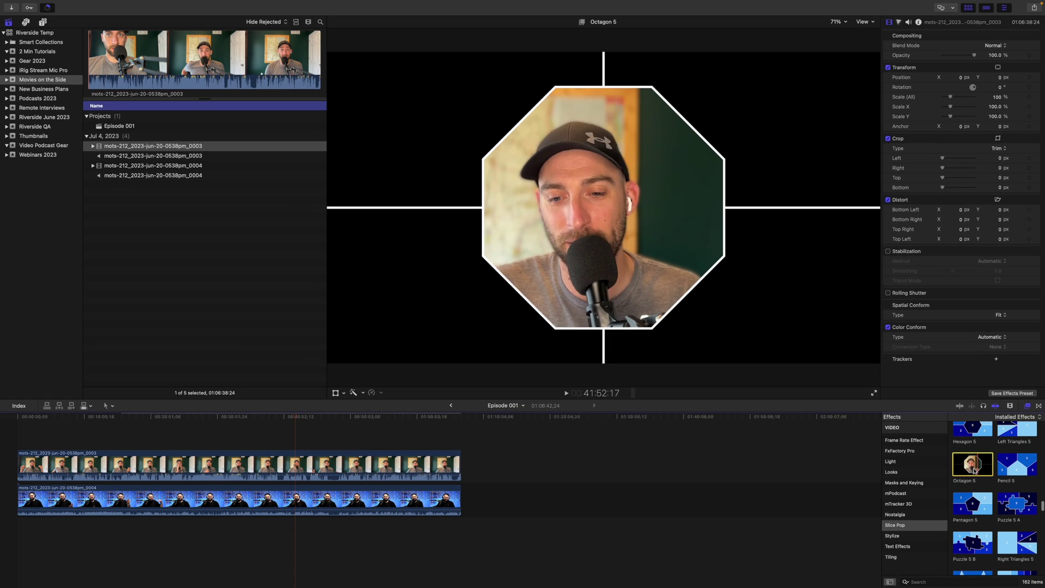
scroll(980, 471, "up", 5)
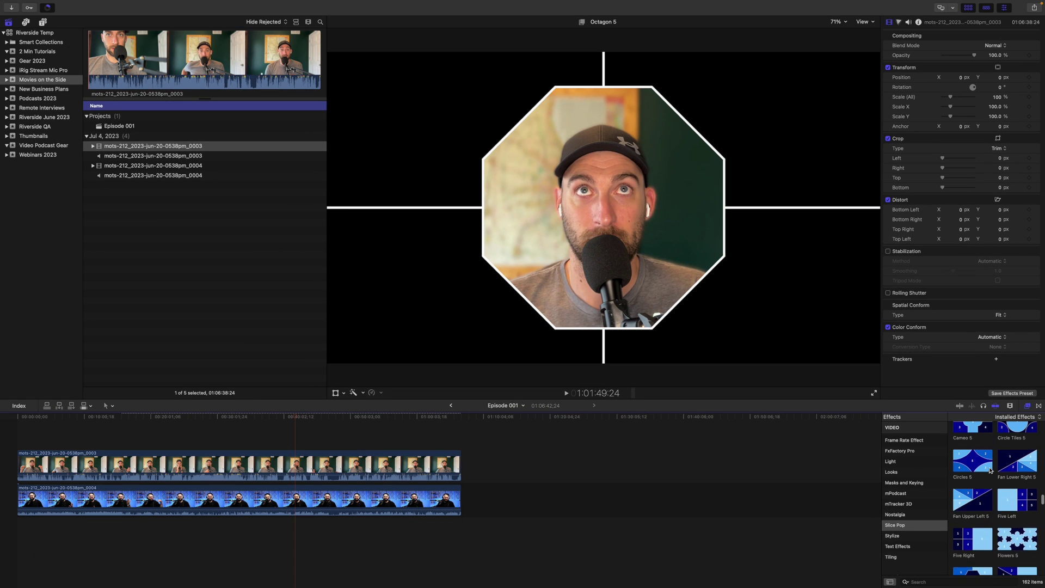
scroll(989, 470, "up", 5)
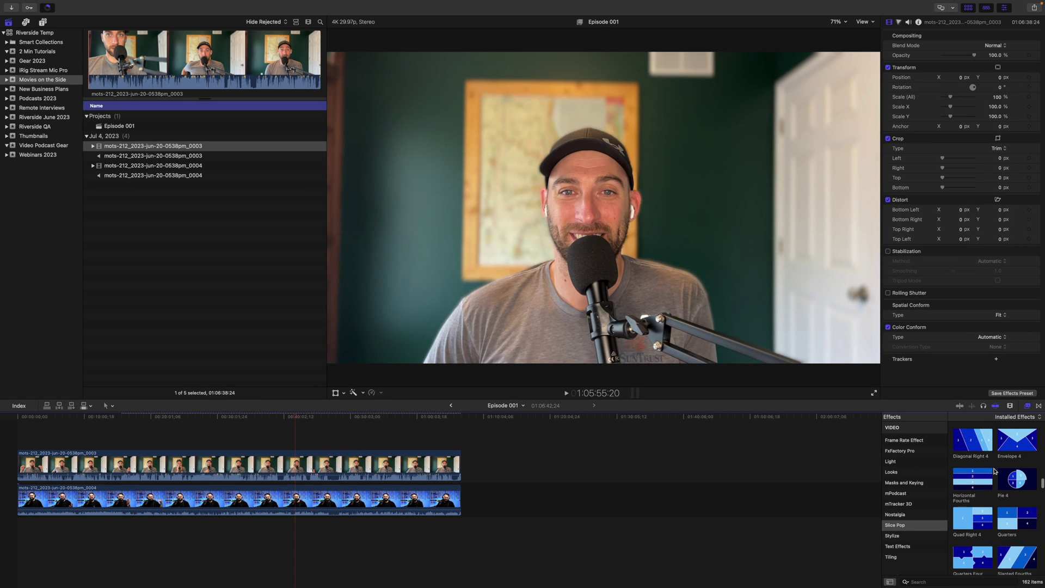
scroll(996, 462, "up", 5)
Apply the Left Right split-screen effect to both the upper and lower clips
left_click(1010, 507)
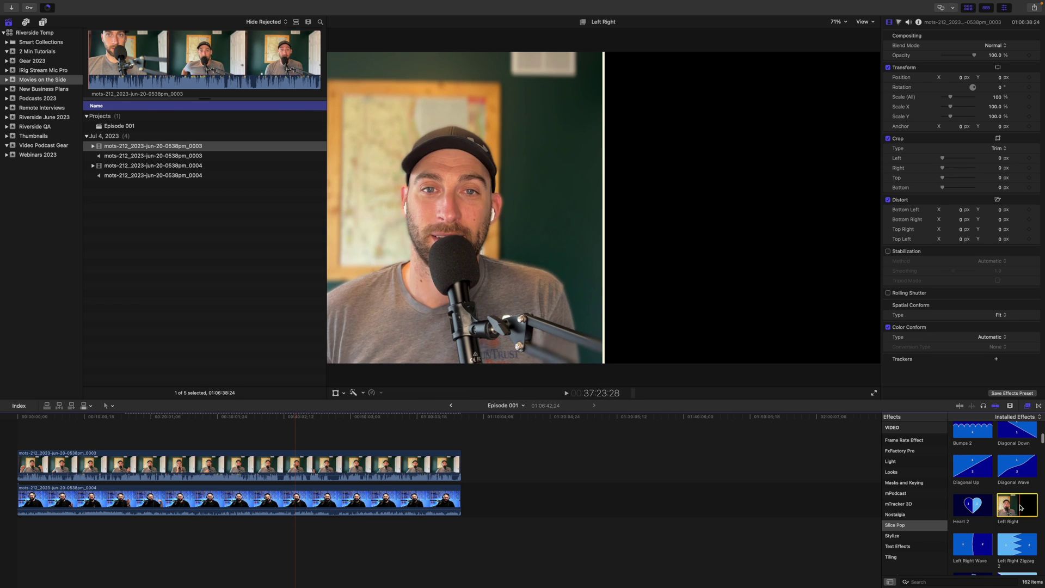
left_click_drag(1021, 507, 337, 466)
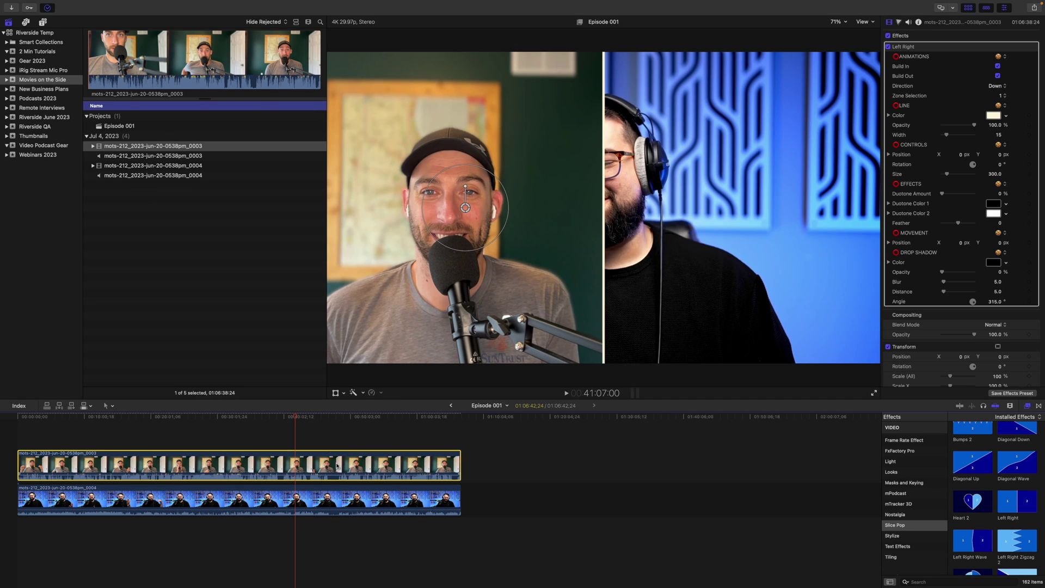
left_click(239, 457)
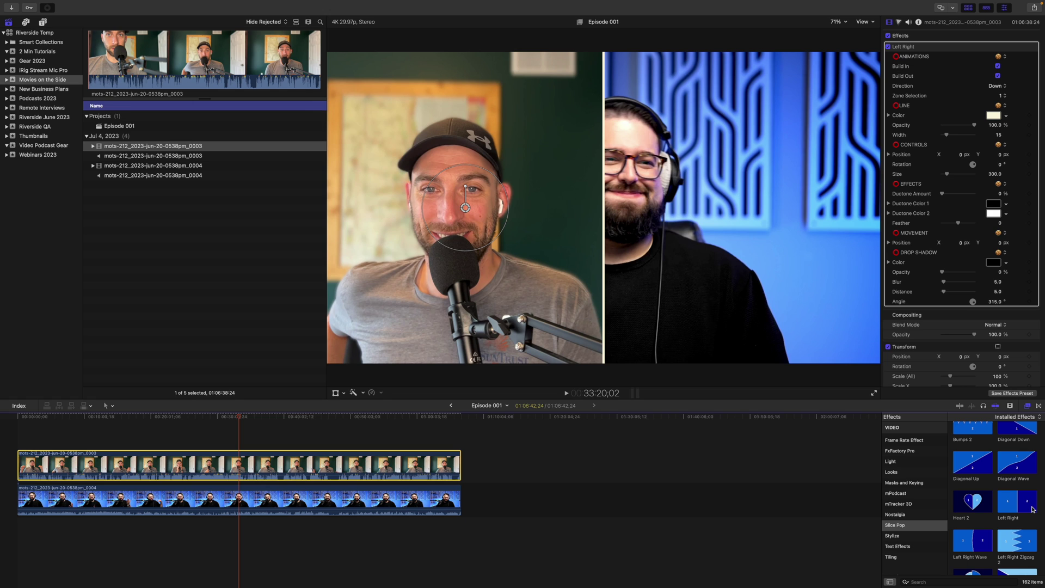
left_click_drag(1033, 509, 296, 499)
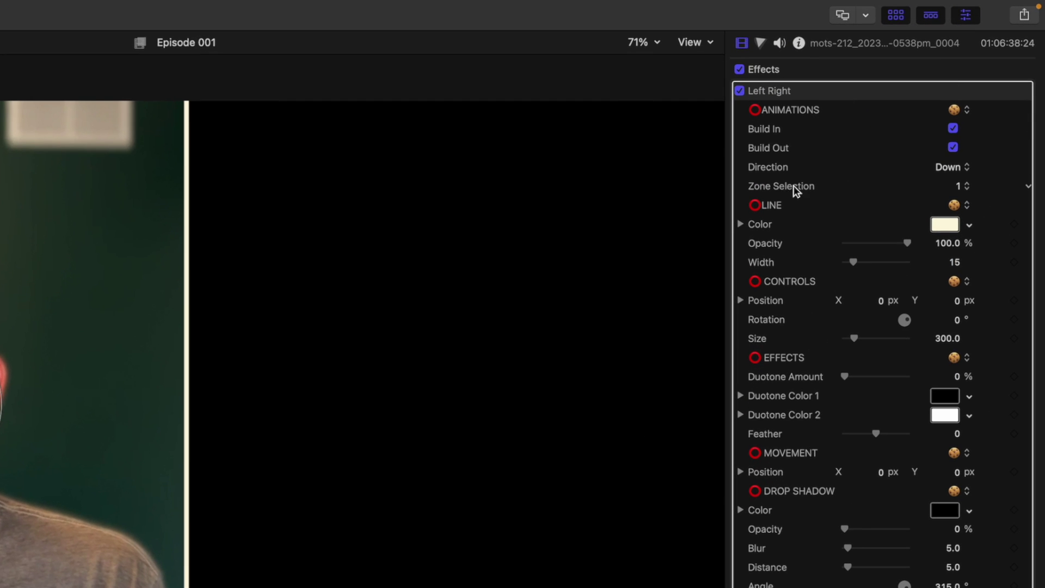
Set the lower clip's Zone Selection to 2 and review the side-by-side result
left_click(968, 189)
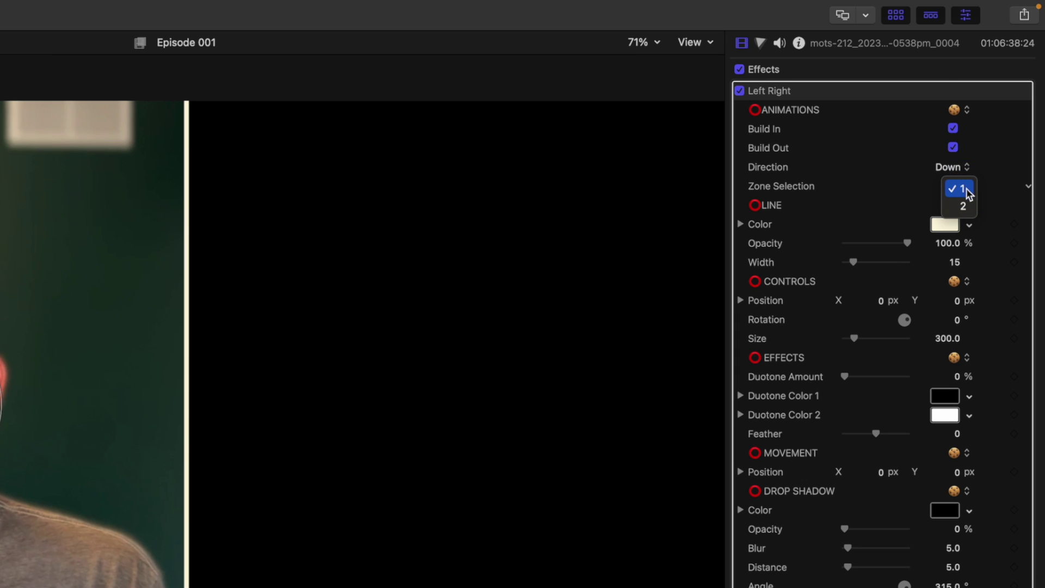
left_click(963, 206)
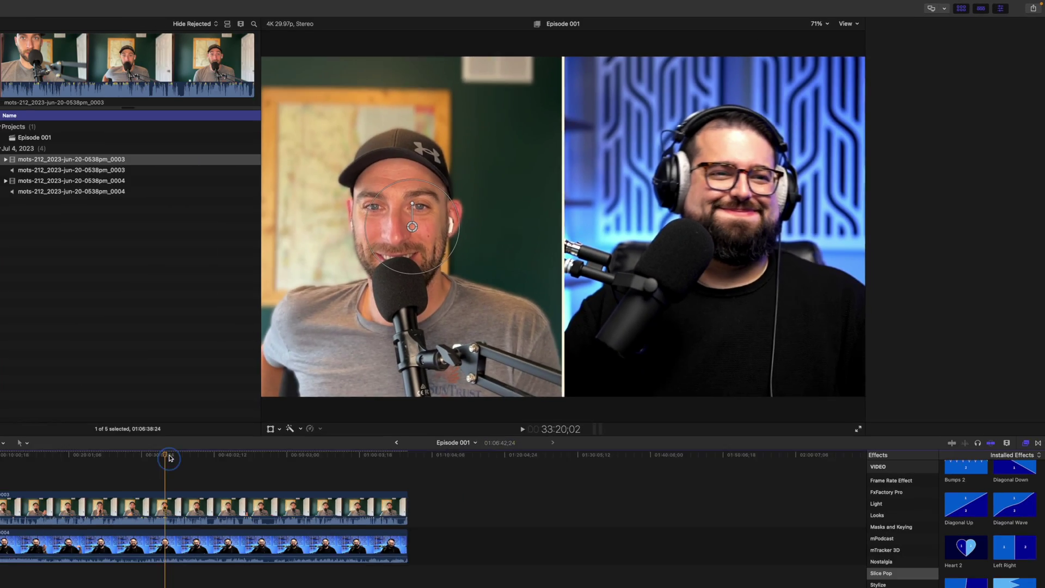
left_click_drag(169, 458, 260, 472)
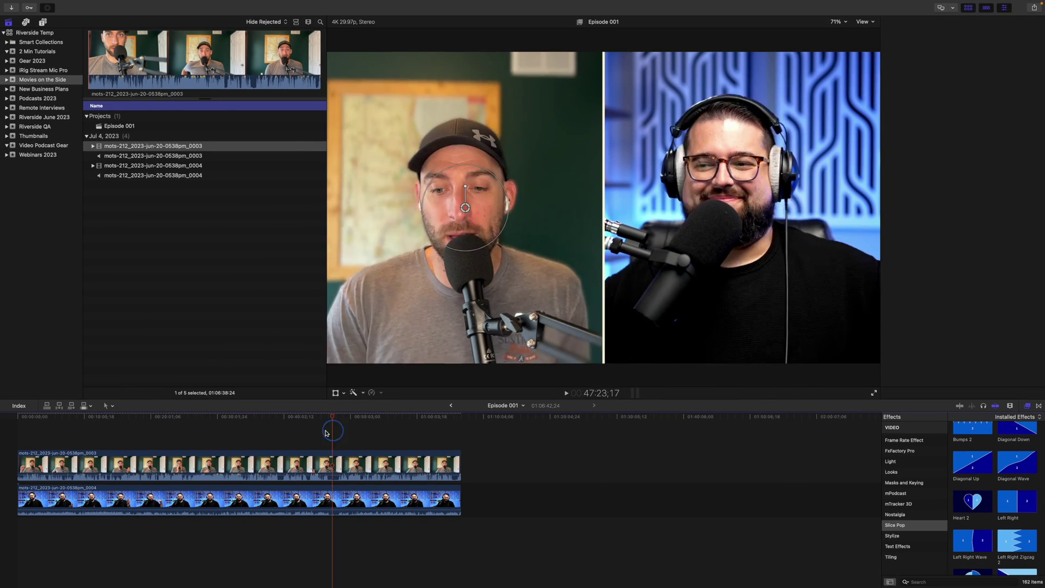
left_click_drag(325, 433, 308, 433)
key("super+4")
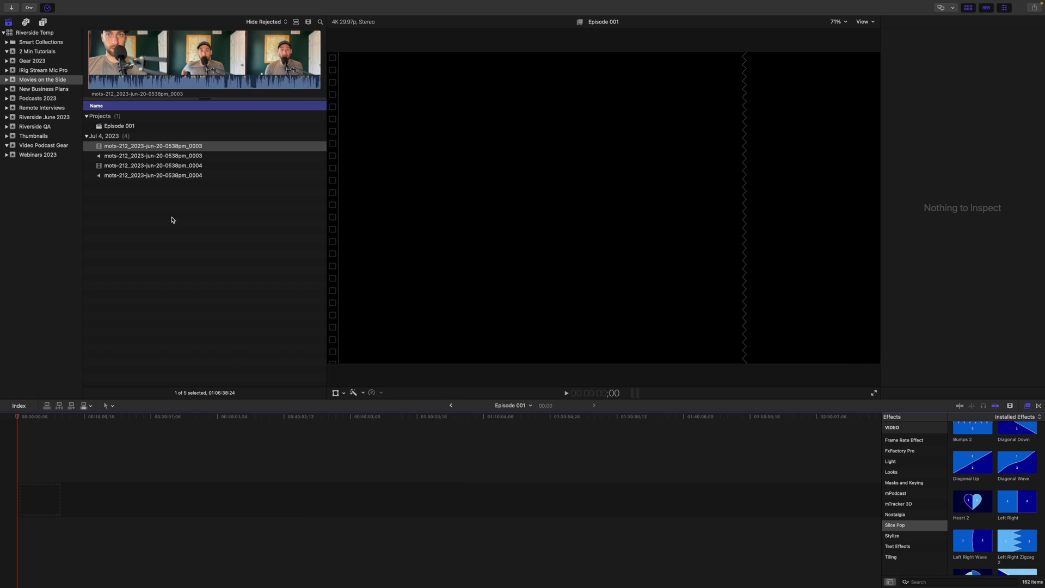
Create an audio-synced multicam clip named Stephen Track from the 0004 video and audio clips
left_click(162, 166)
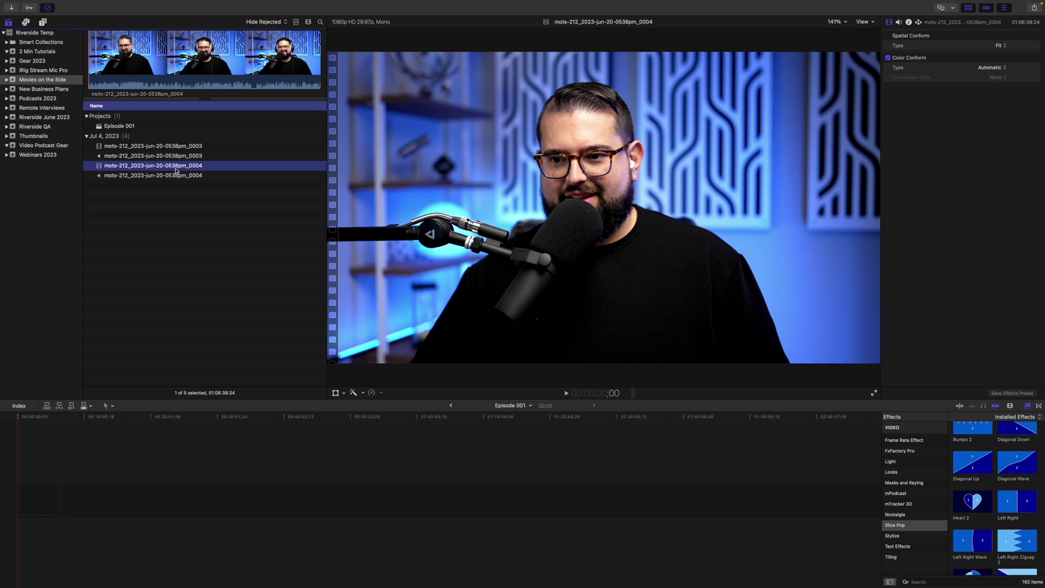
left_click(156, 176, "super")
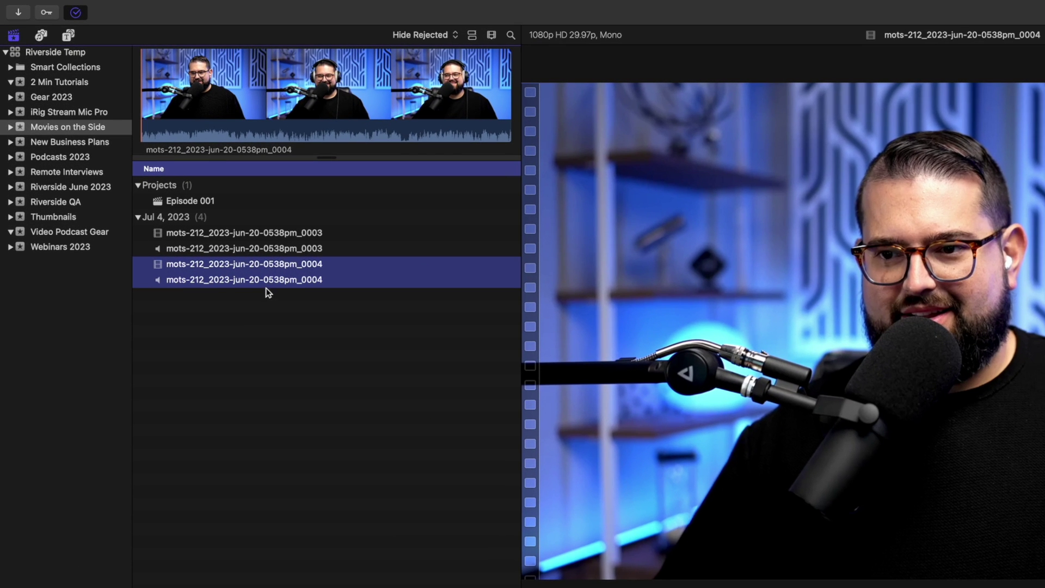
right_click(270, 284)
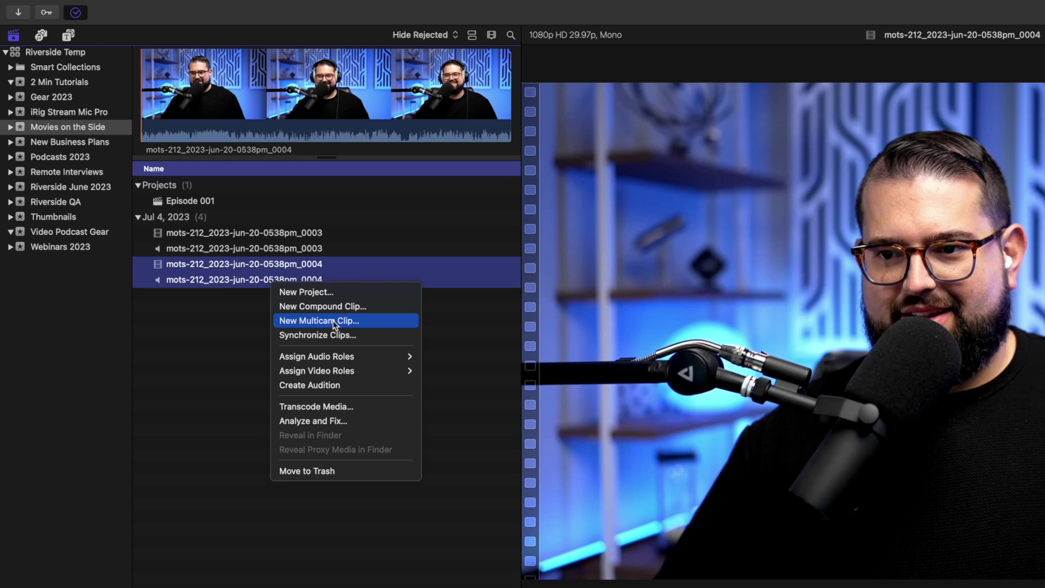
left_click(317, 319)
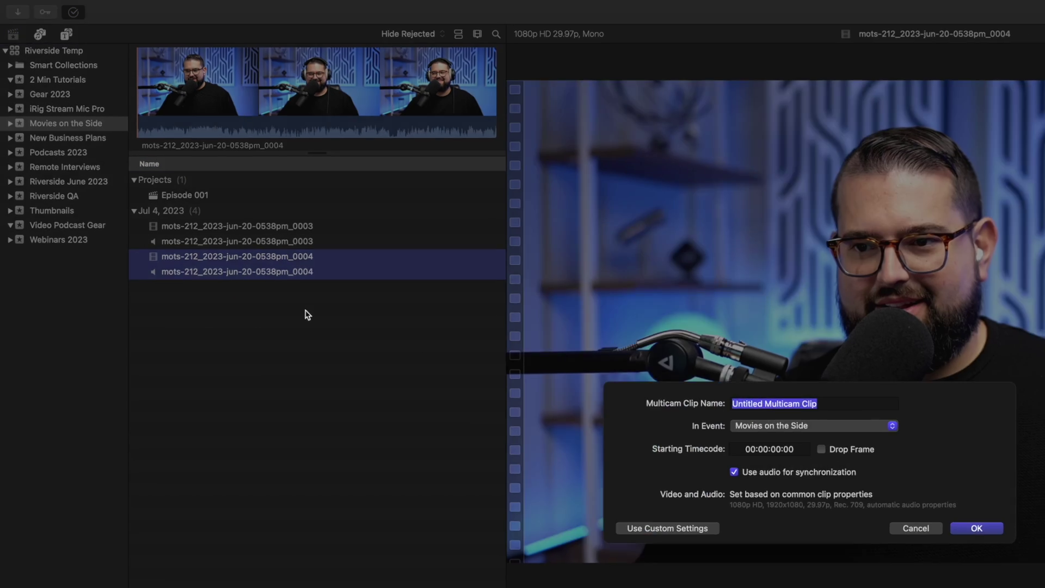
type("Stephen Track")
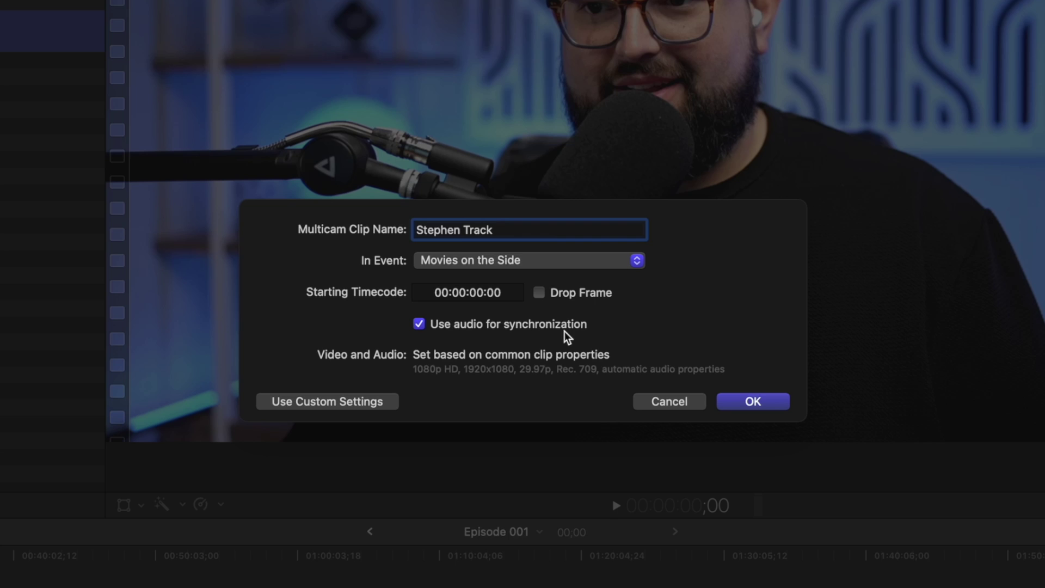
left_click(751, 403)
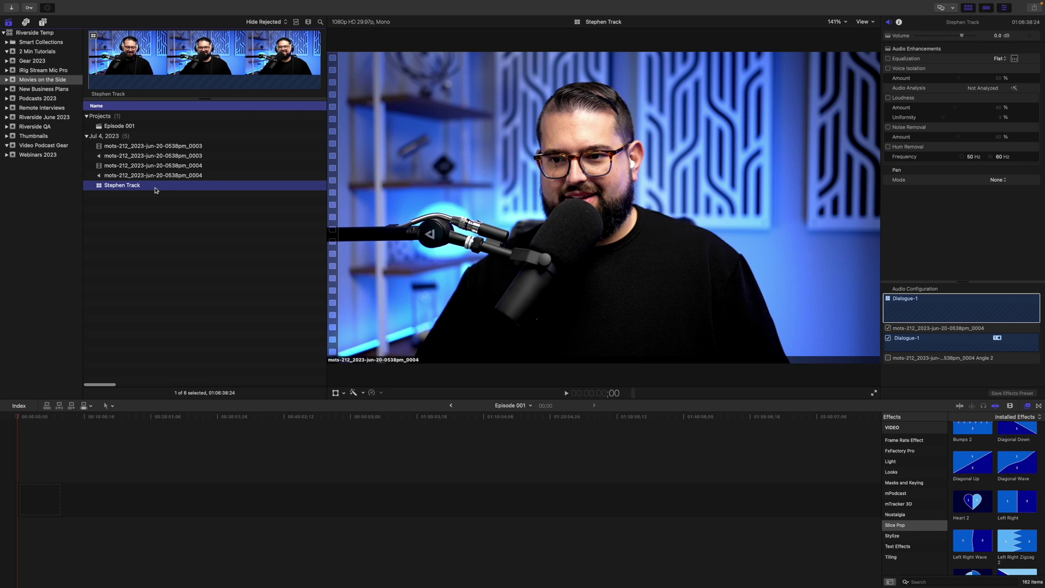
Open Stephen Track and turn off audio monitoring for the top video angle
double_click(155, 189)
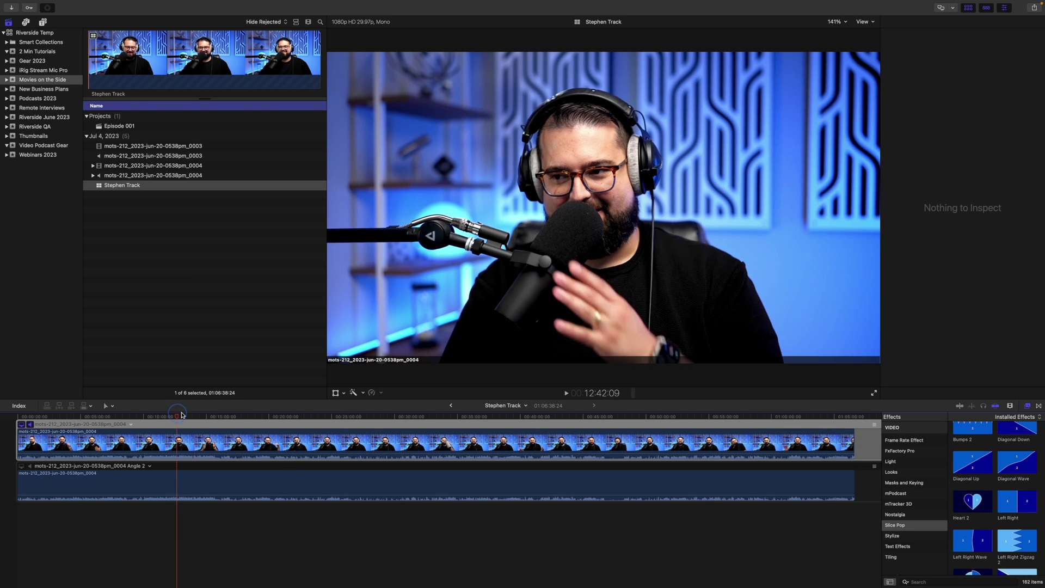
left_click(100, 489)
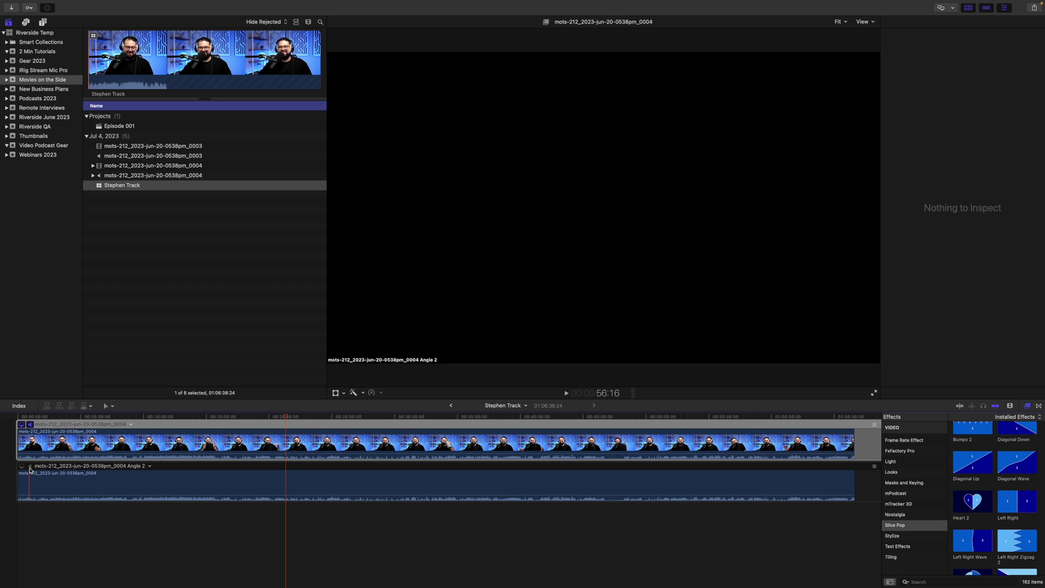
left_click(30, 470)
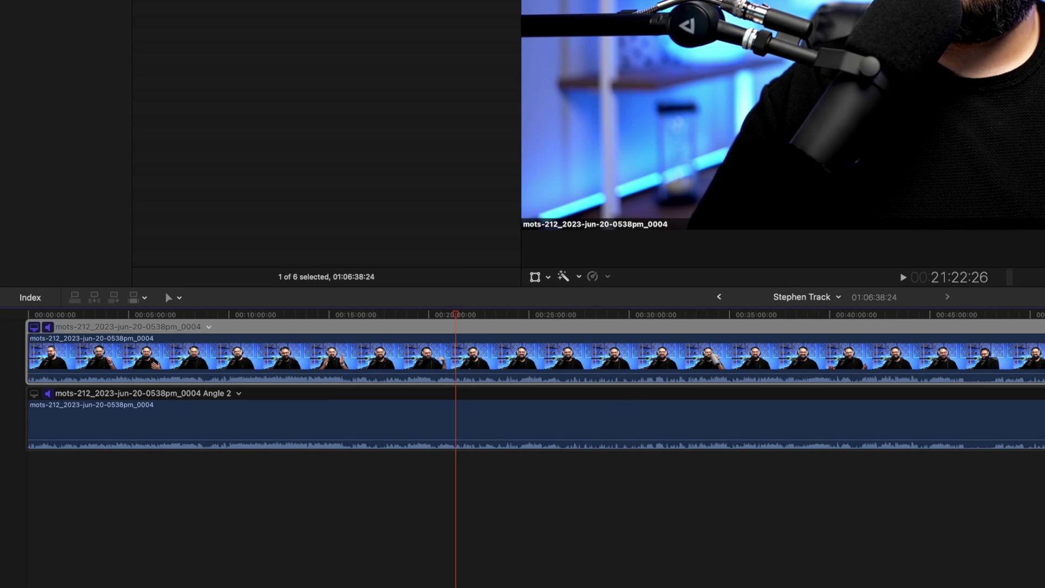
left_click(48, 327)
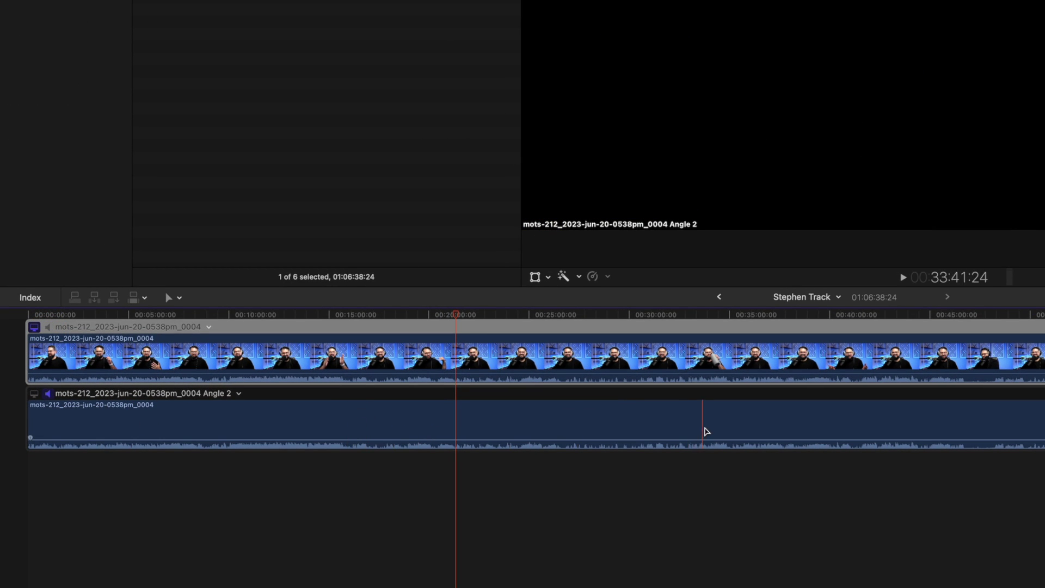
Rename the angles Stephen WAV and Stephen Video, then select both 0003 clips
double_click(162, 393)
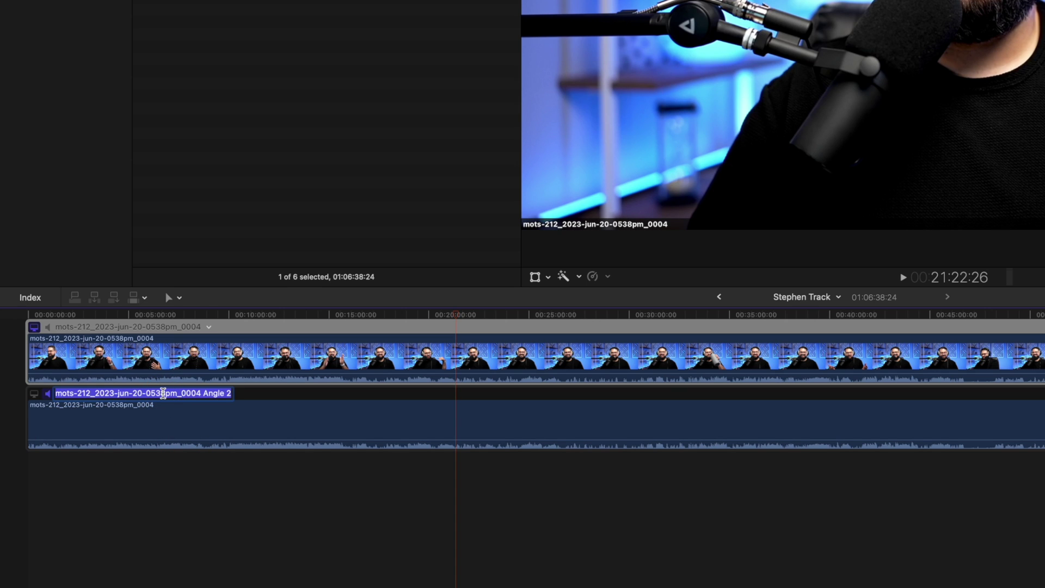
type("Stephen WAV")
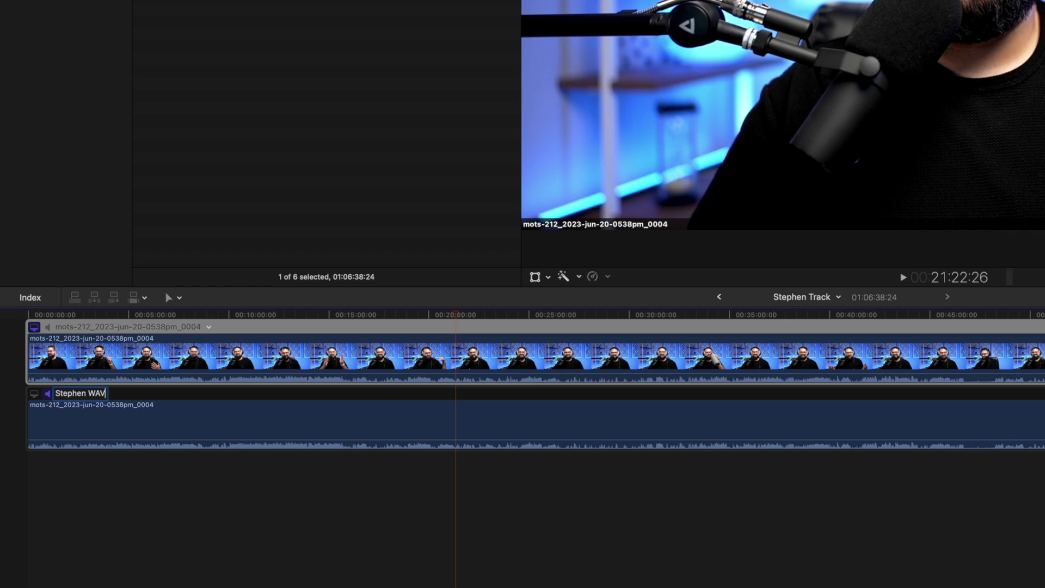
double_click(175, 326)
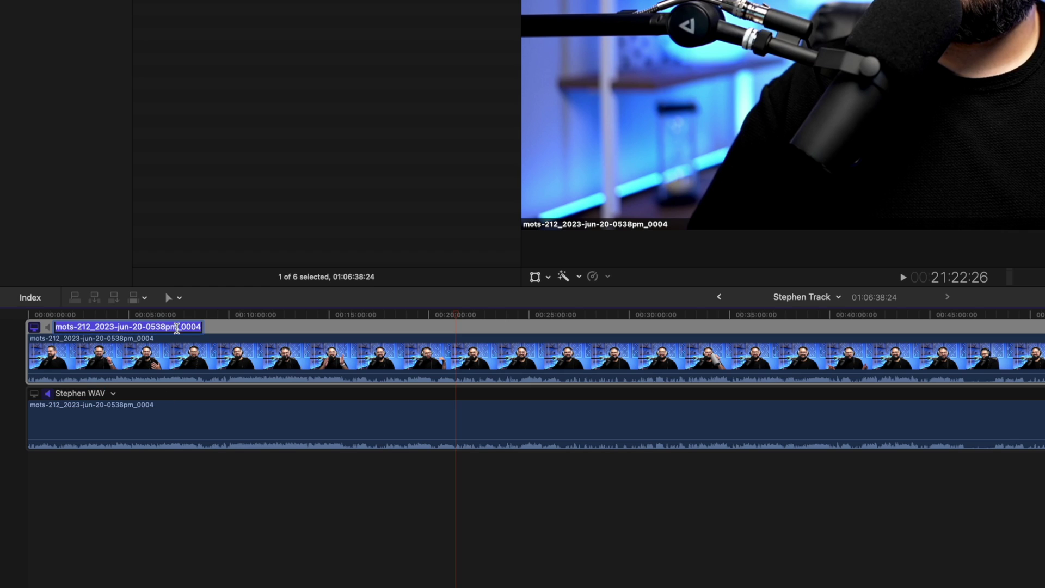
type("Stephen Video")
key("Return")
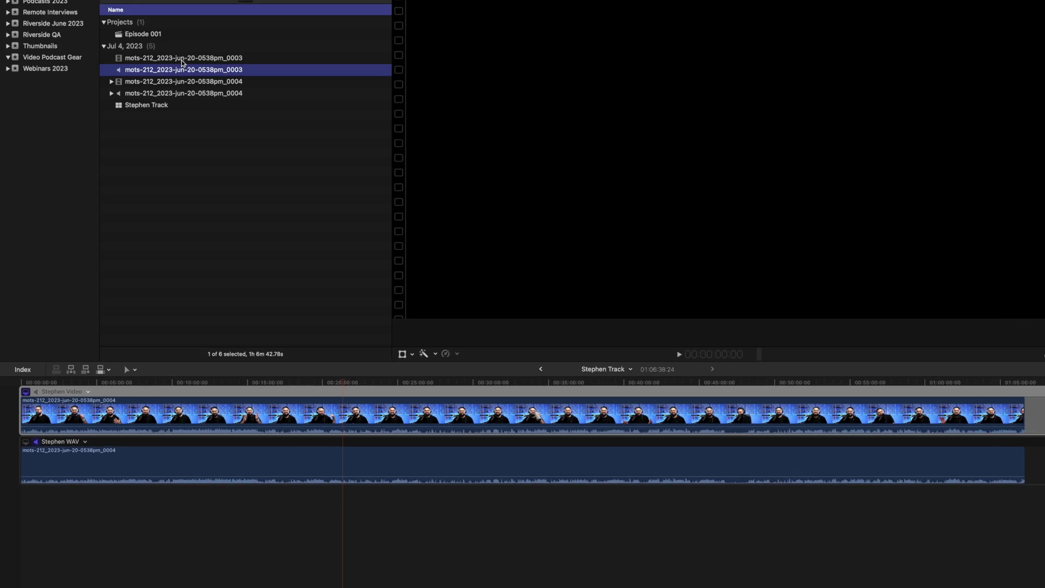
left_click(128, 155, "super")
Create a multicam clip named 'Nate Track' from the two selected 0003 clips
right_click(153, 148)
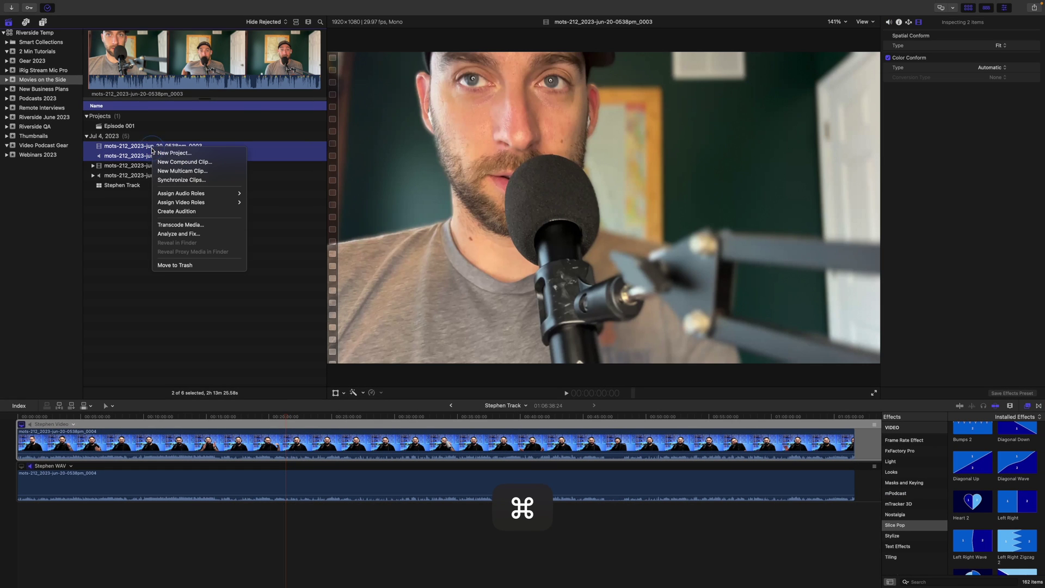
left_click(183, 171)
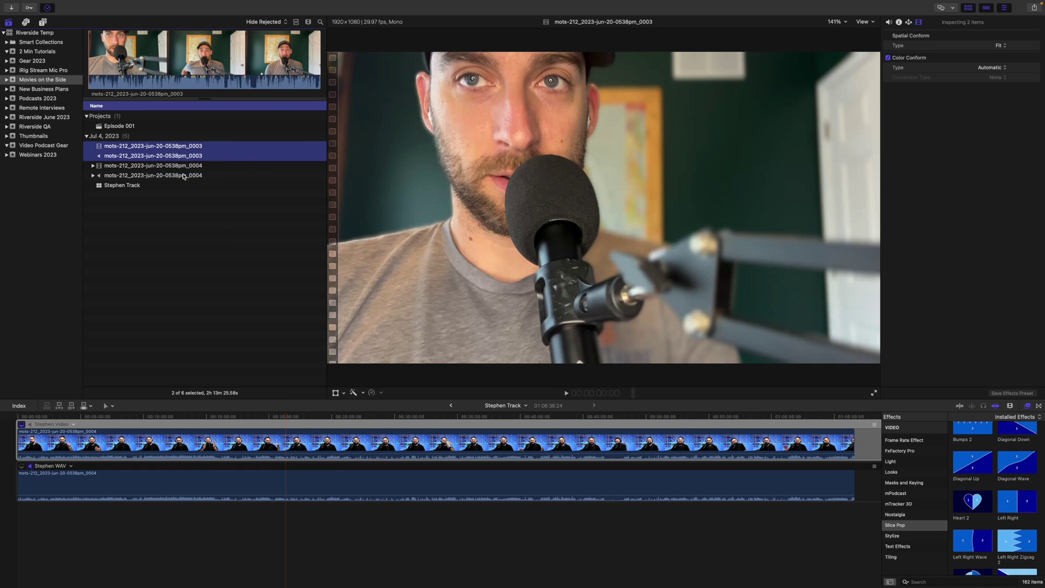
type("Nate Track")
key("Return")
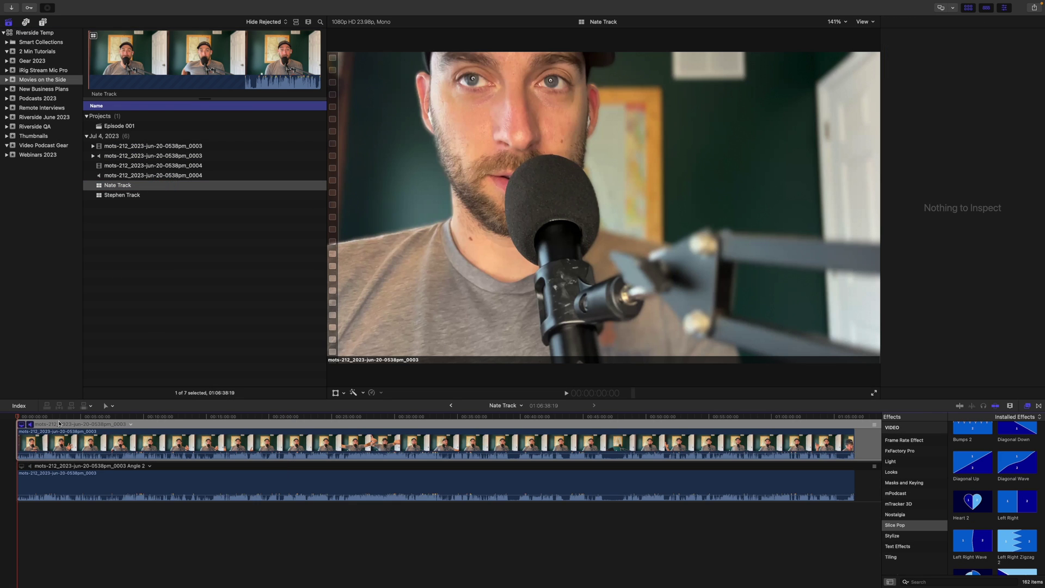
Rename its angles to Nate Video and Nate Audio, then reopen Episode 001
left_click(58, 428)
type("Na")
key("Tab")
type("Na")
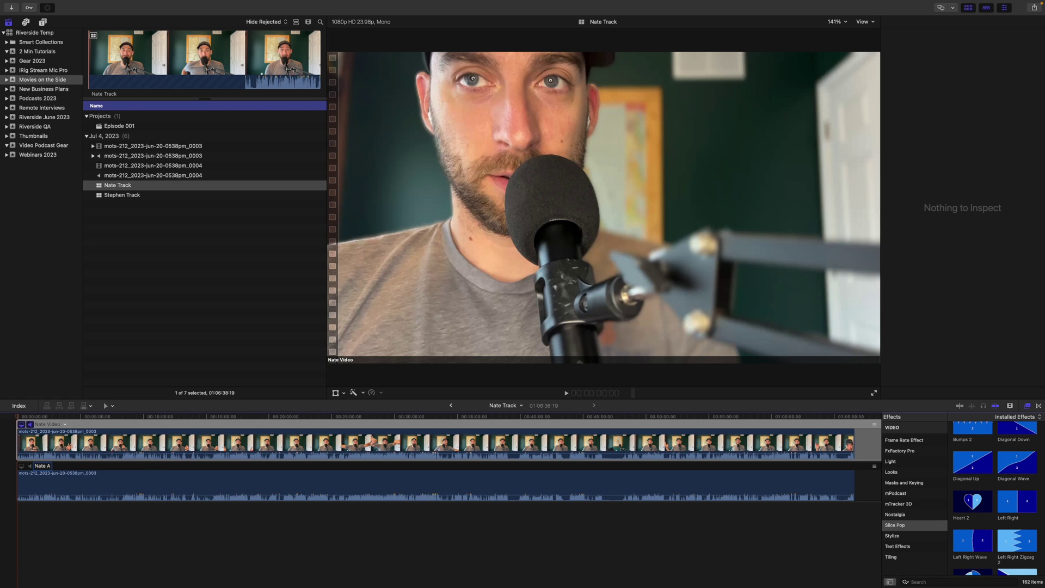
type("te Audio")
key("Return")
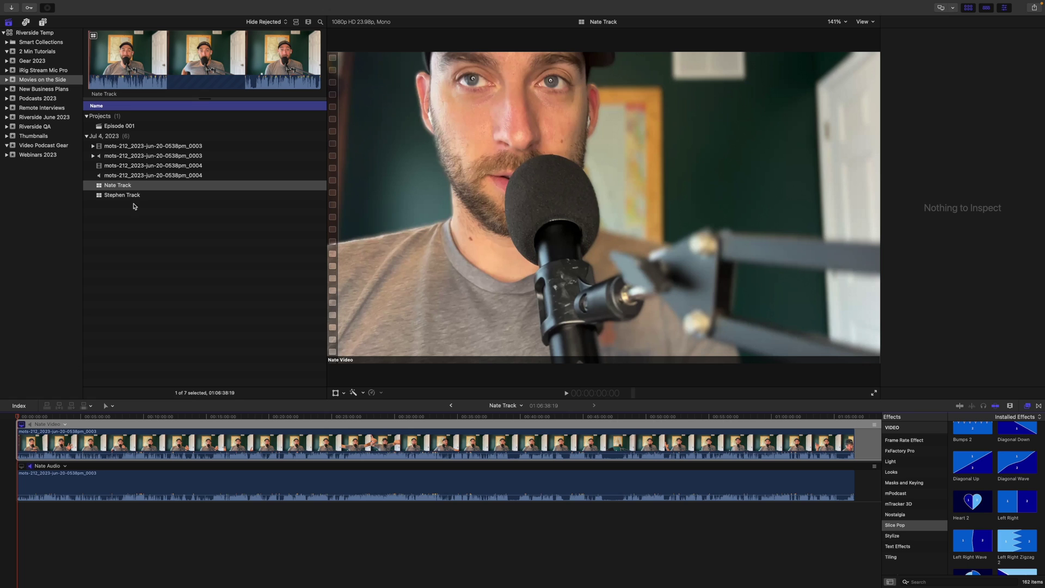
double_click(138, 126)
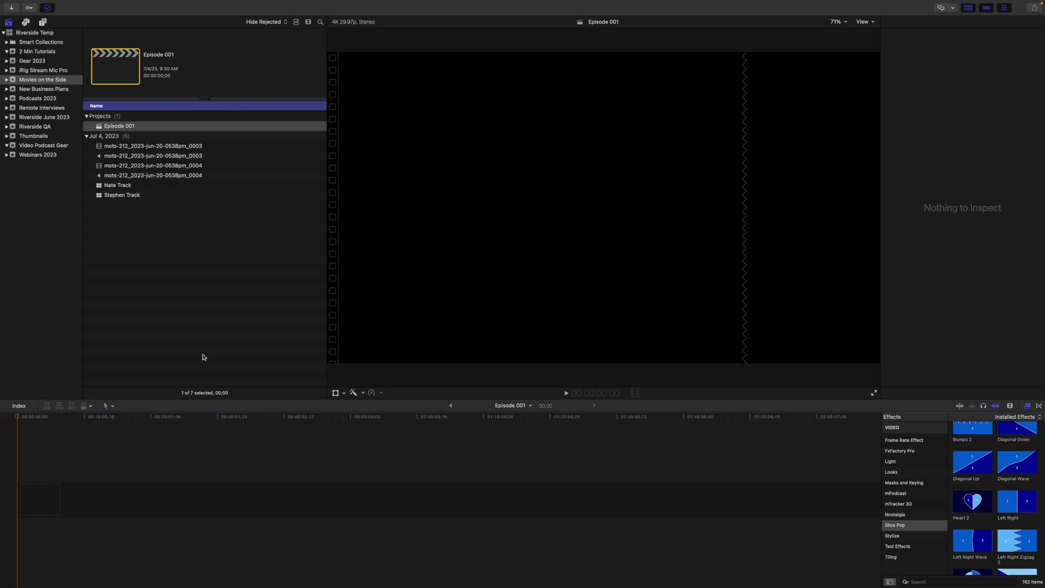
Place Nate Track at the start of Episode 001 and stack Stephen Track above it
left_click(130, 186)
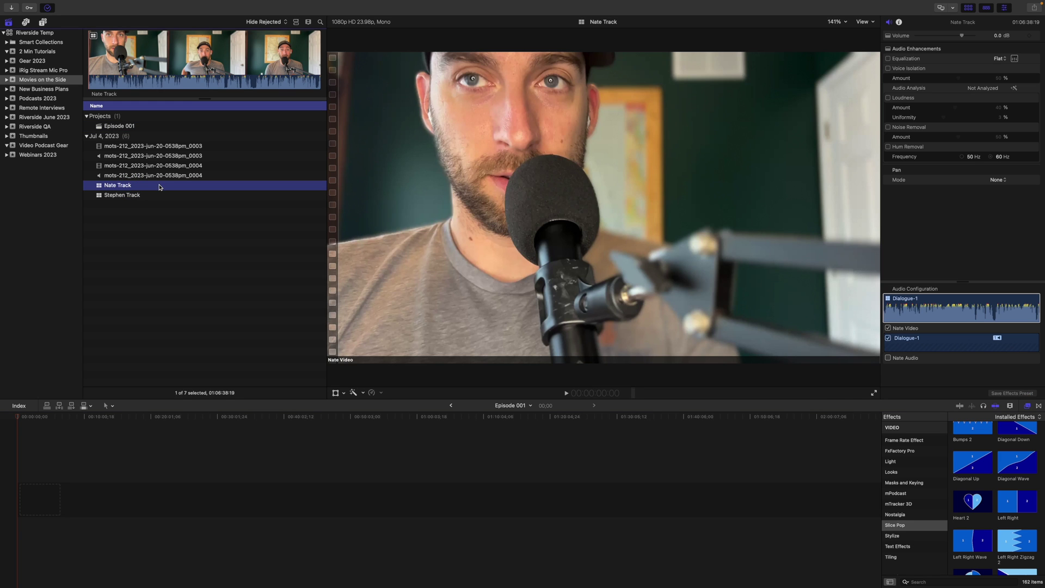
left_click_drag(130, 186, 117, 462)
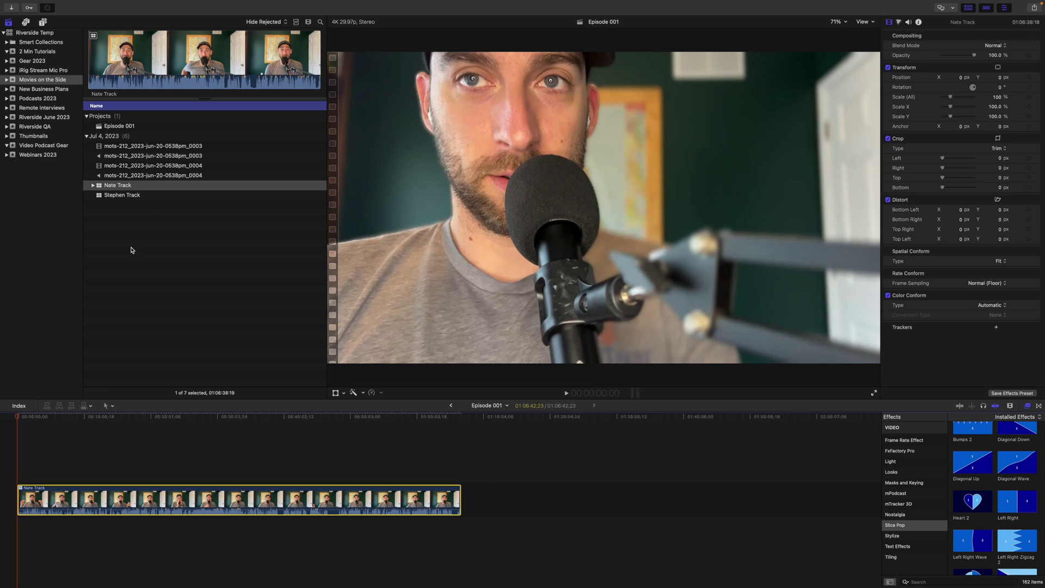
left_click(133, 196)
left_click_drag(130, 197, 16, 459)
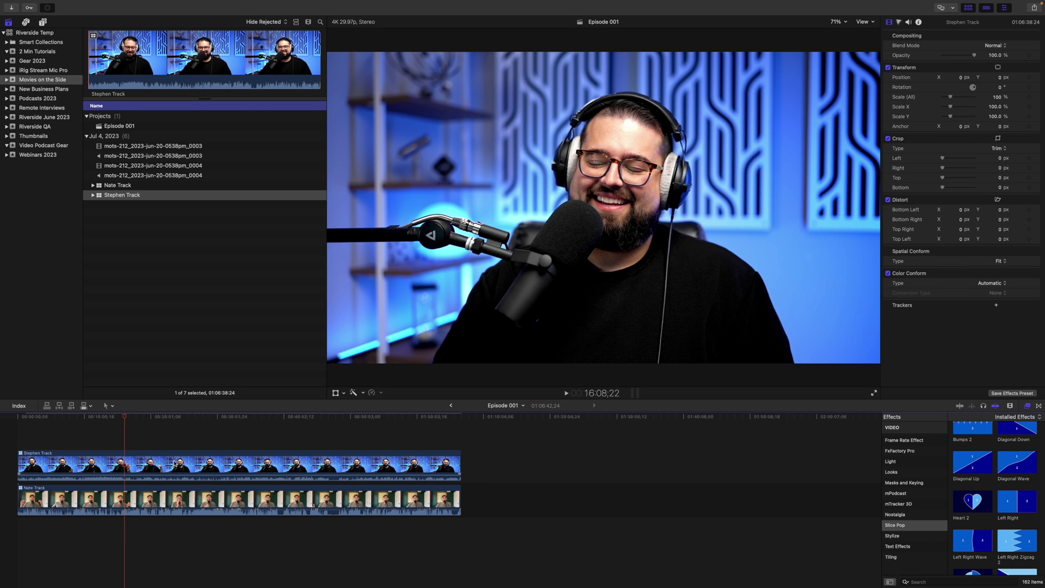
Set Stephen Track's audio angle to Stephen WAV and Nate Track's to Nate Audio
right_click(174, 463)
mouse_move(222, 389)
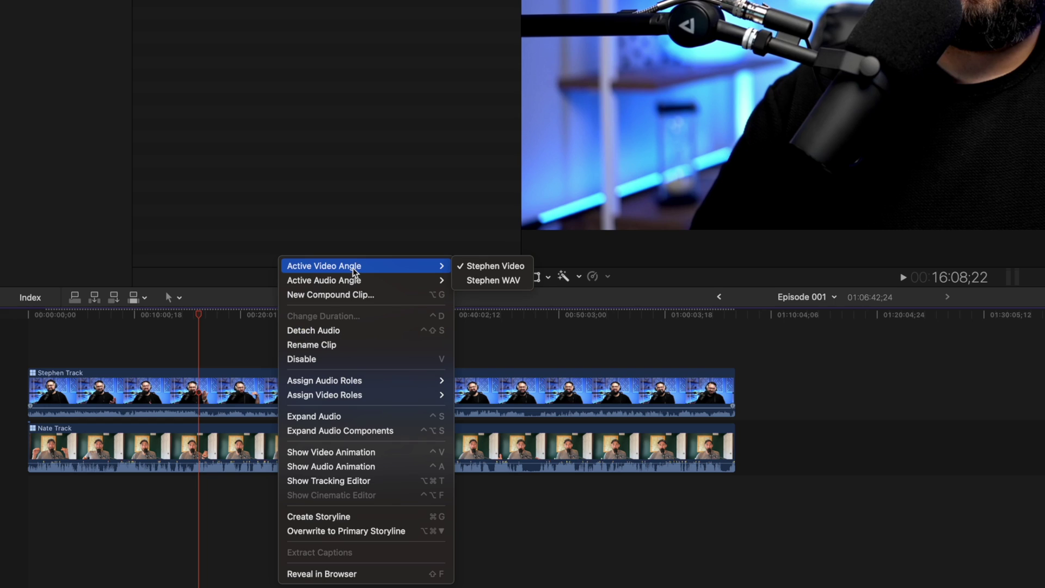
mouse_move(356, 281)
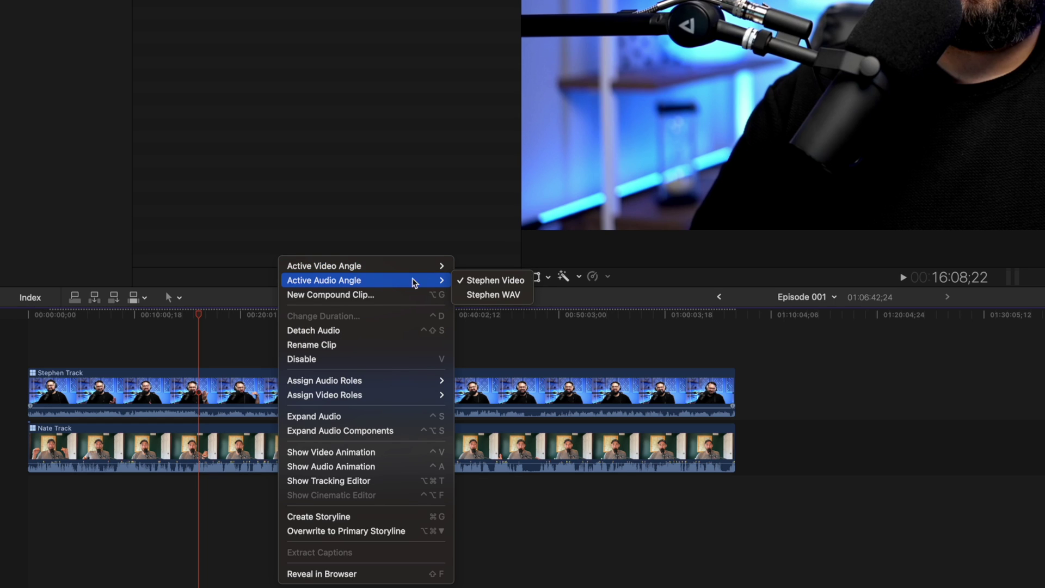
left_click(486, 295)
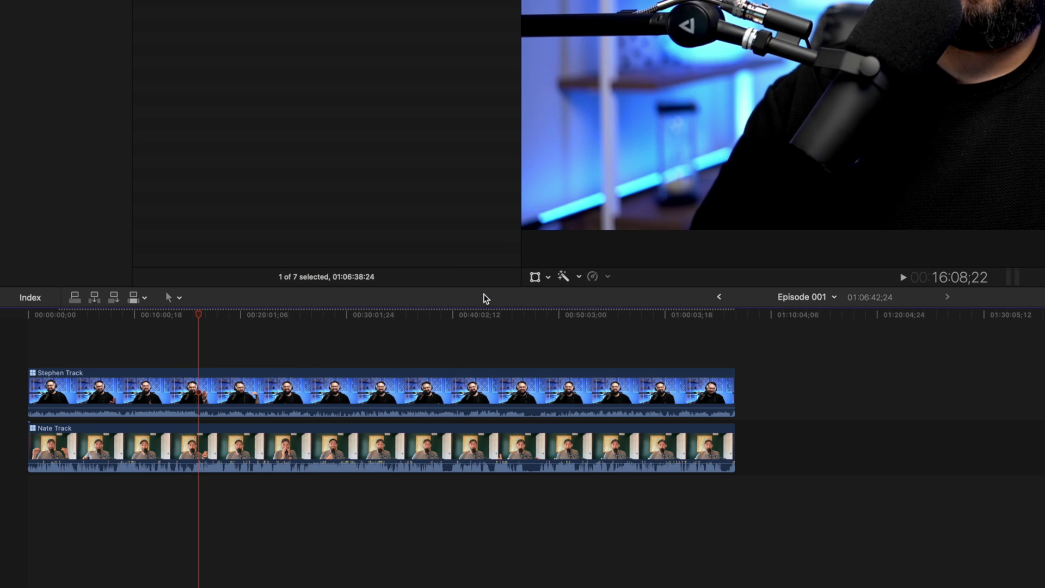
right_click(287, 433)
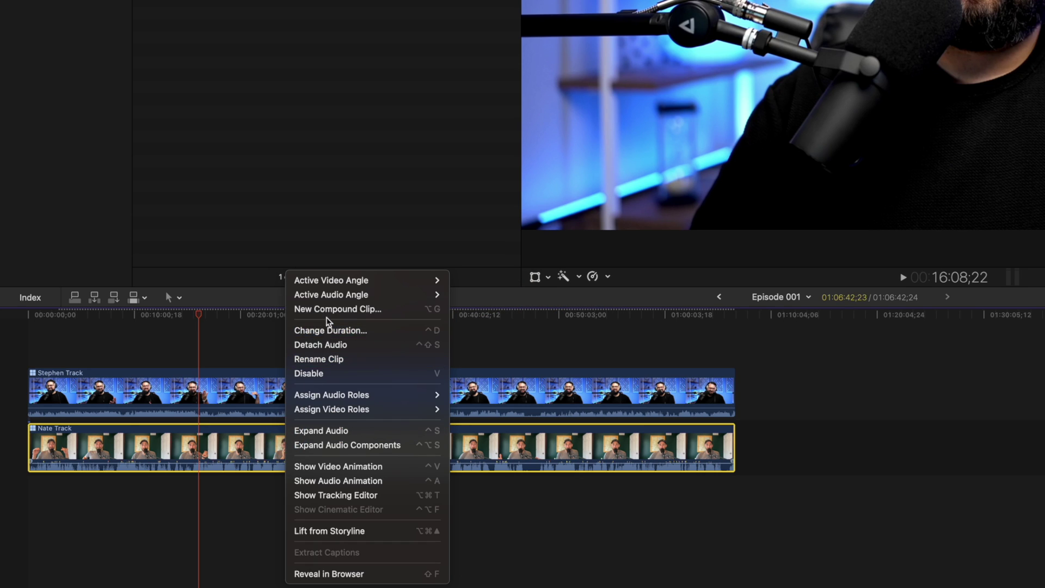
mouse_move(330, 297)
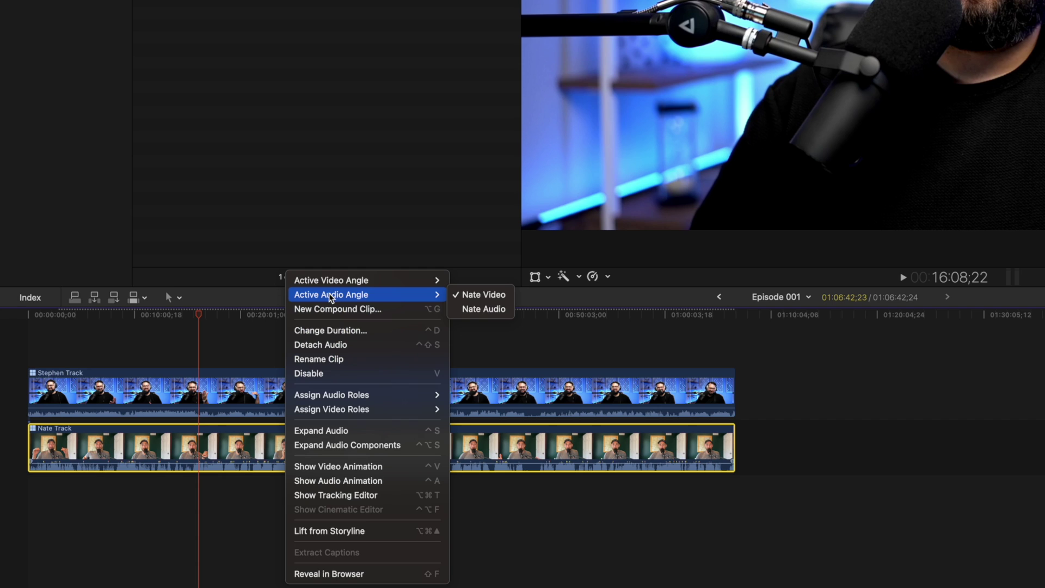
left_click(482, 310)
left_click(433, 347)
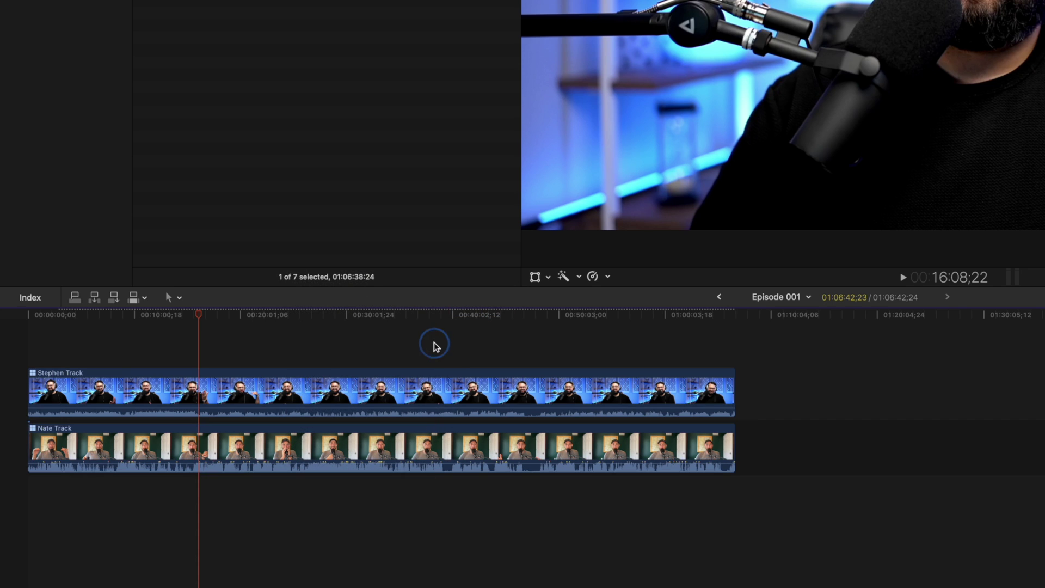
left_click(309, 325)
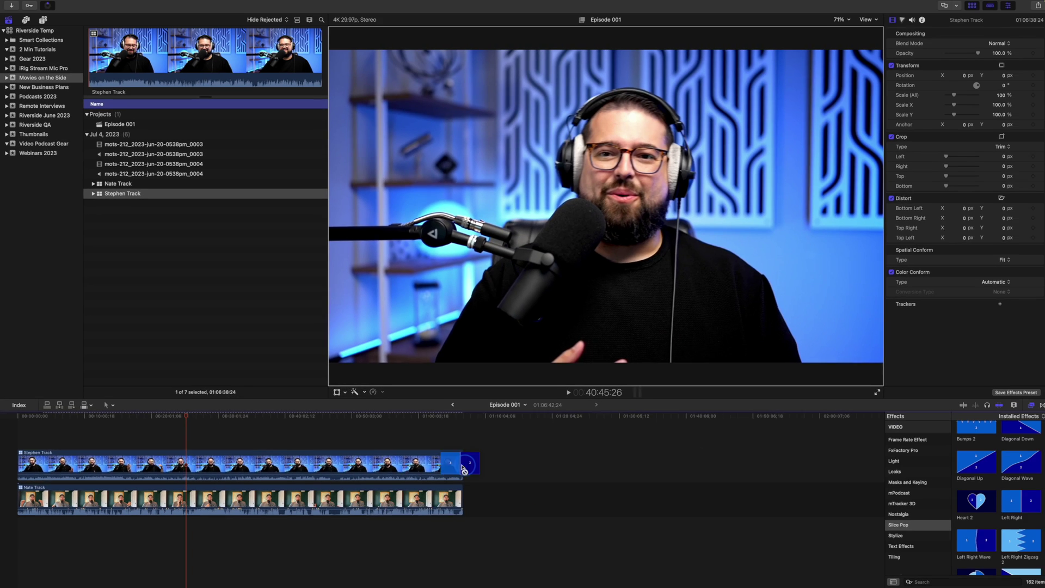
Apply the Left Right effect to both clips, with the lower clip in the right half
left_click_drag(463, 469, 462, 467)
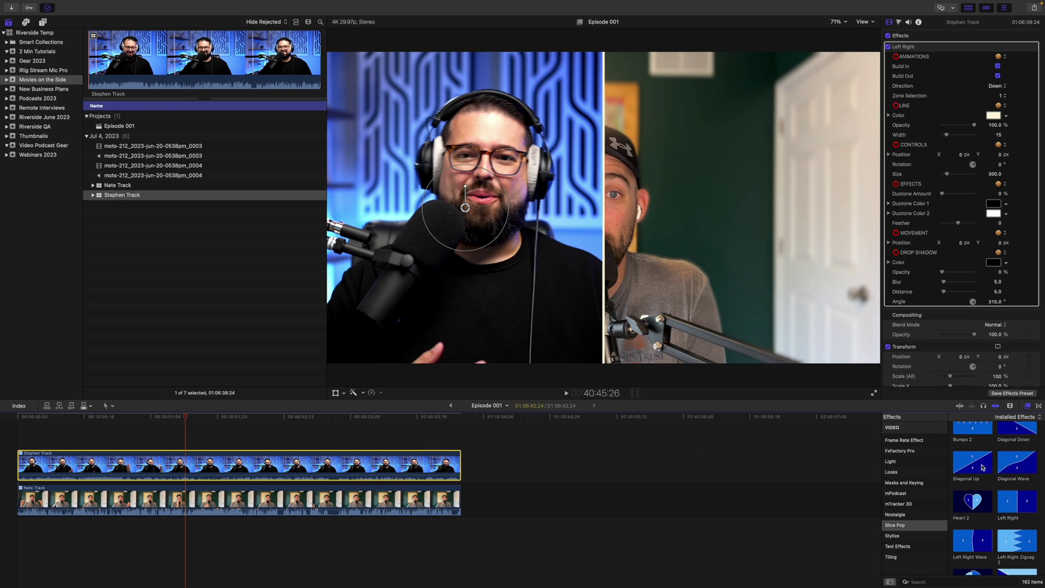
left_click_drag(1011, 500, 463, 498)
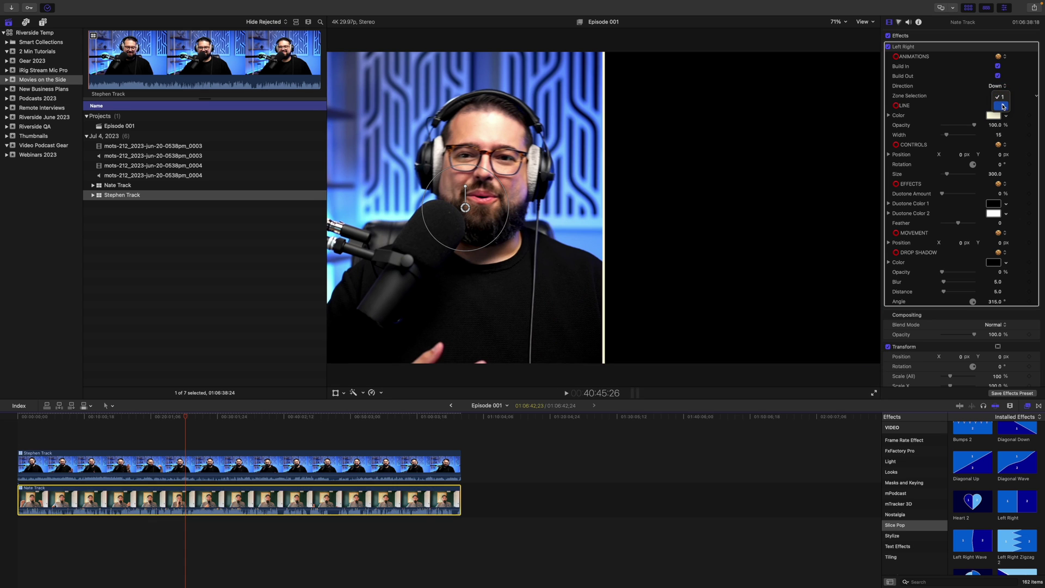
left_click_drag(177, 419, 259, 431)
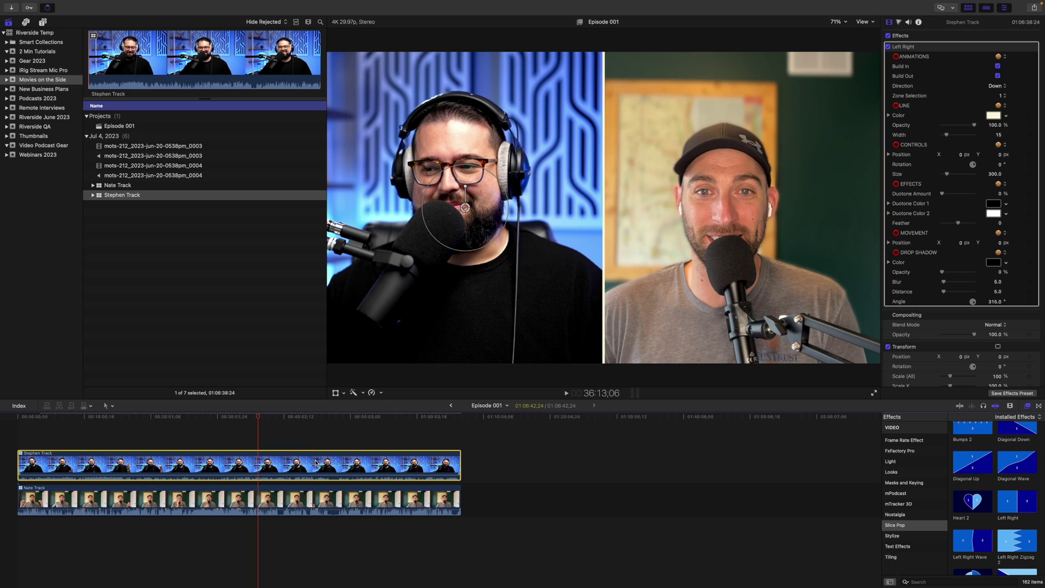
double_click(240, 462)
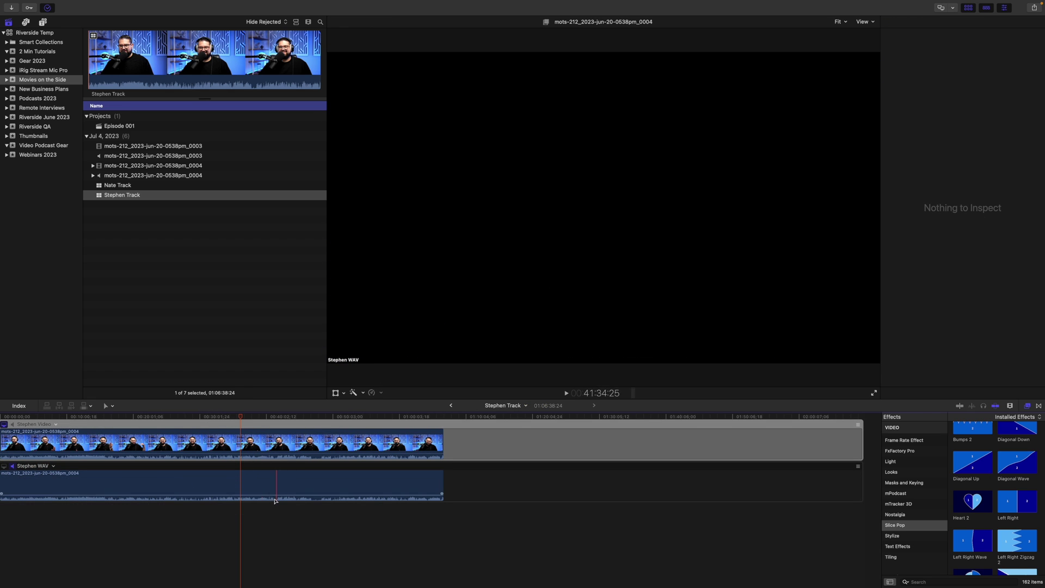
Turn on Loudness at about 76% for the upper track's audio clip
left_click(200, 480)
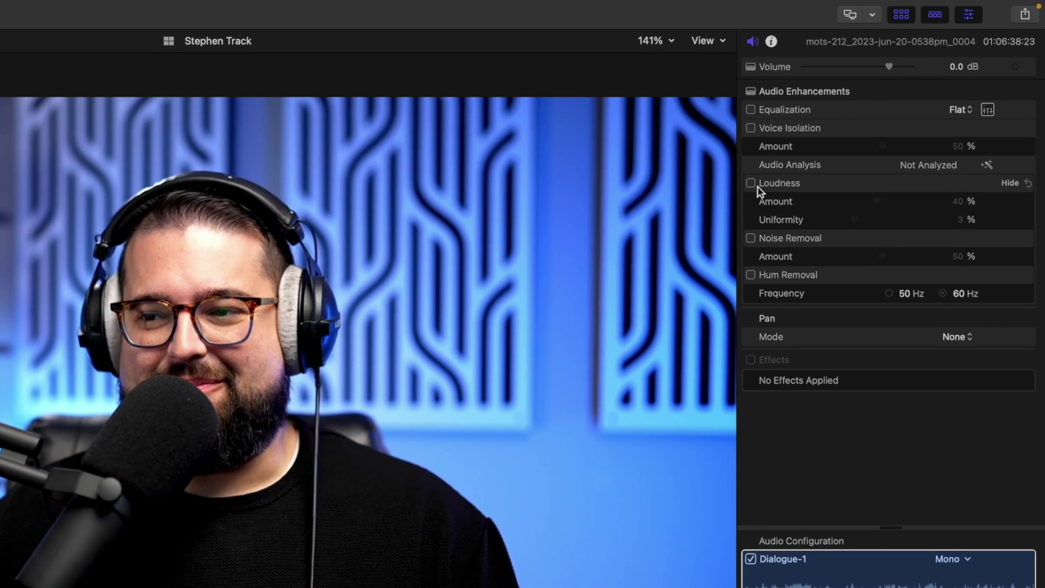
left_click(751, 183)
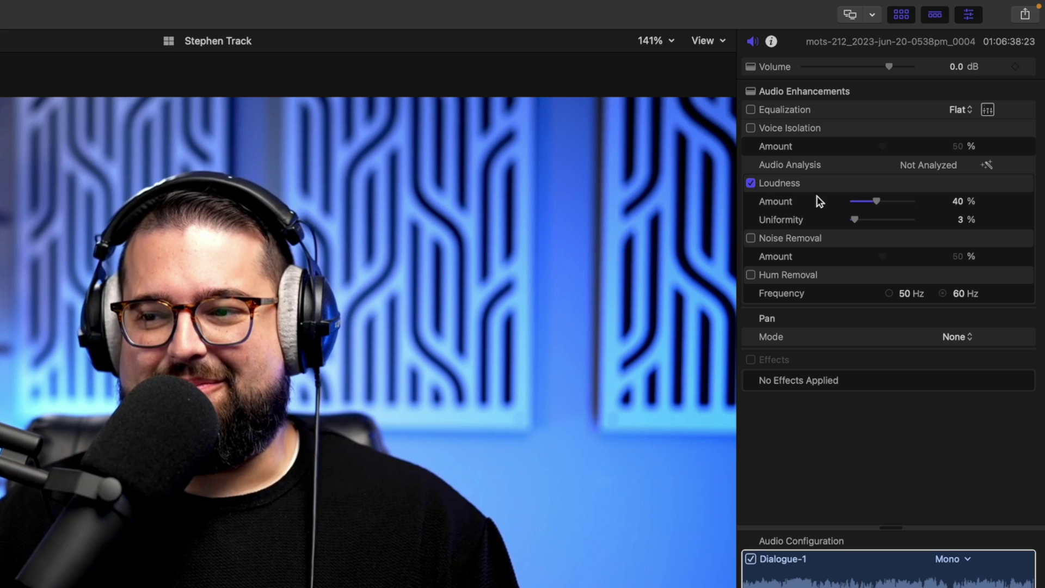
left_click_drag(878, 199, 898, 200)
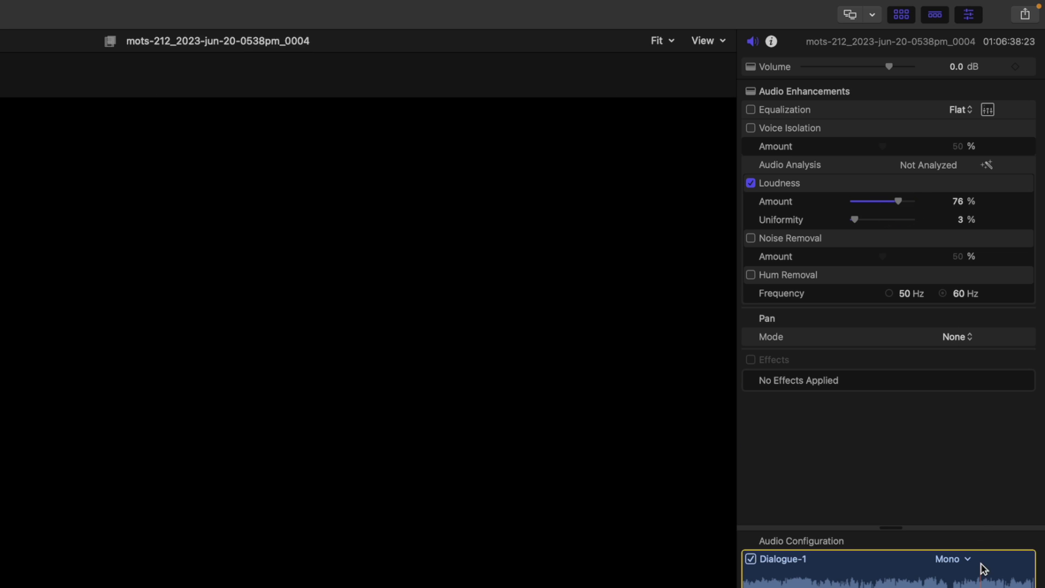
Add a Levels Compressor to the audio clip and return to Episode 001
left_click(982, 567)
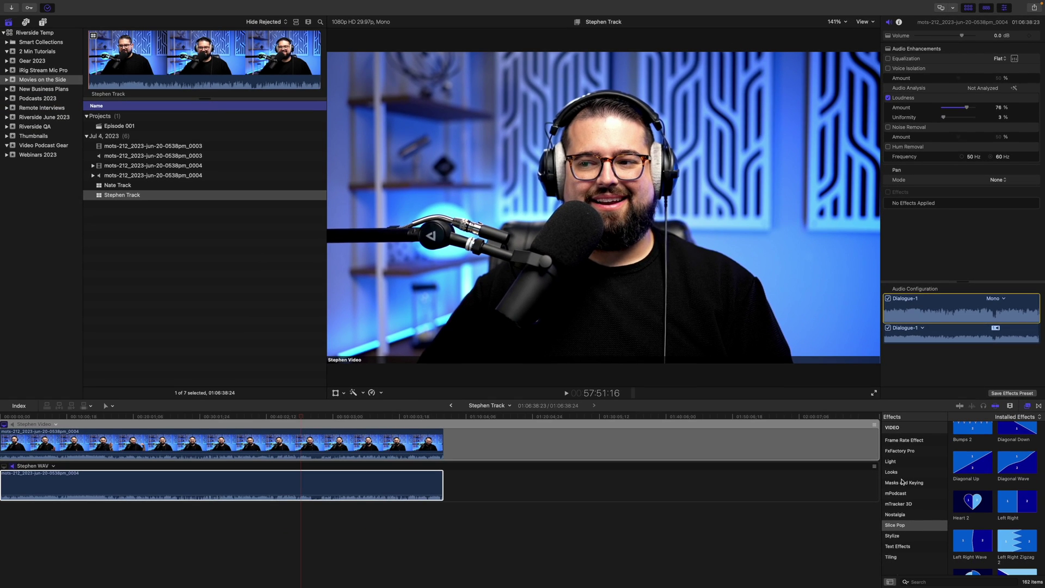
scroll(902, 481, "down", 5)
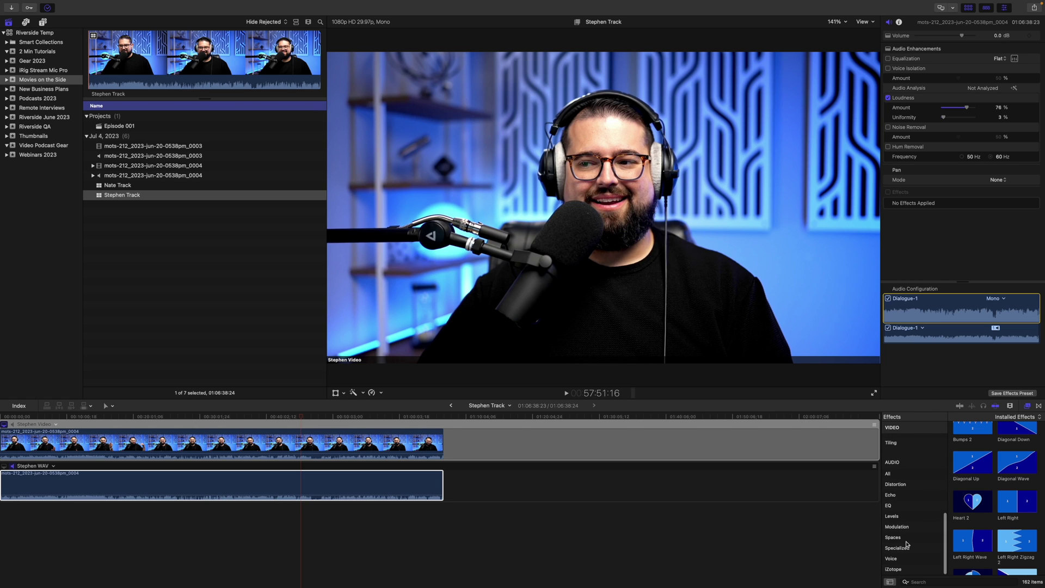
left_click(904, 517)
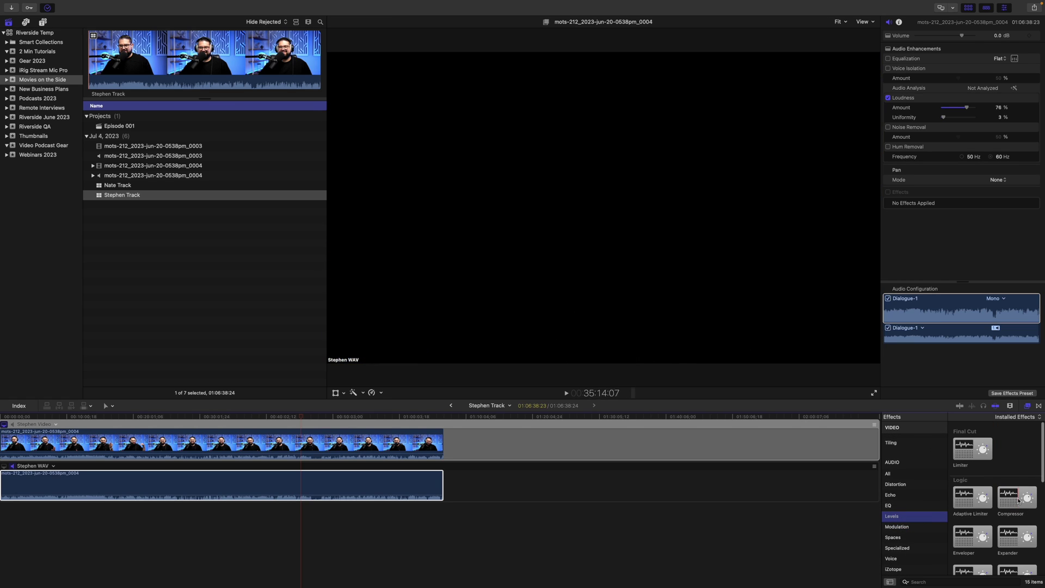
left_click_drag(1013, 499, 410, 490)
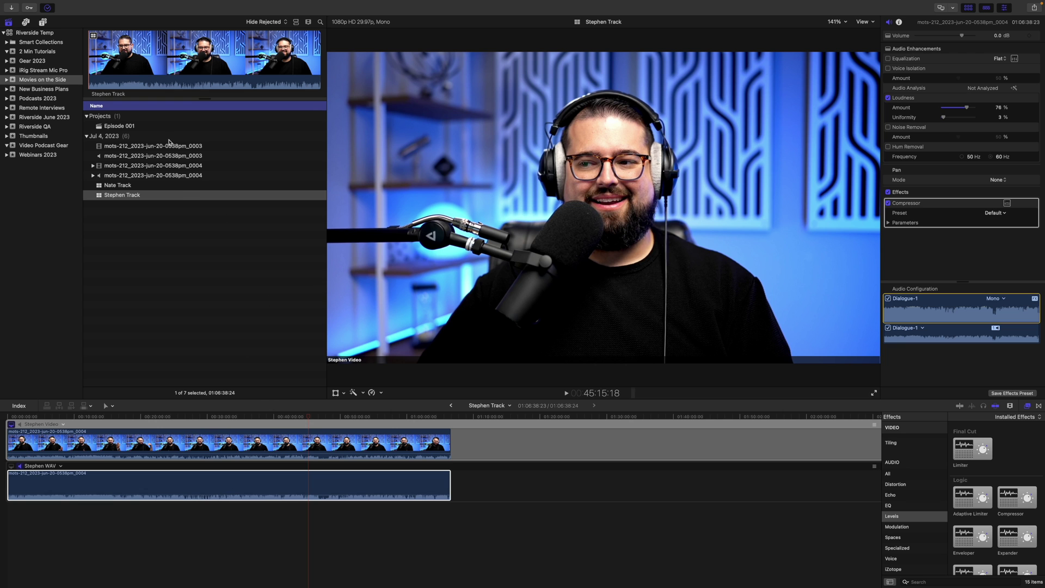
double_click(141, 129)
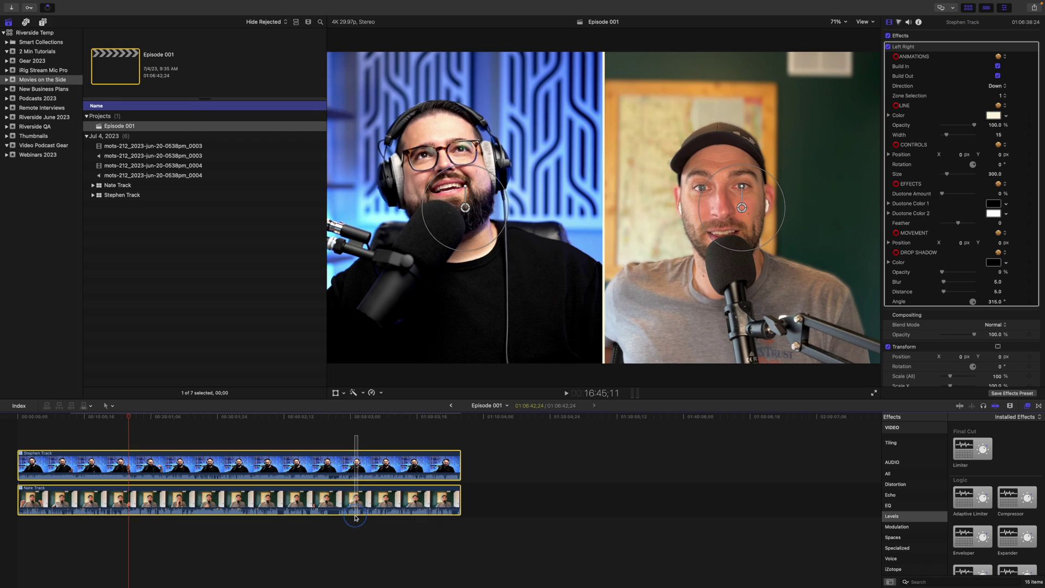
right_click(192, 467)
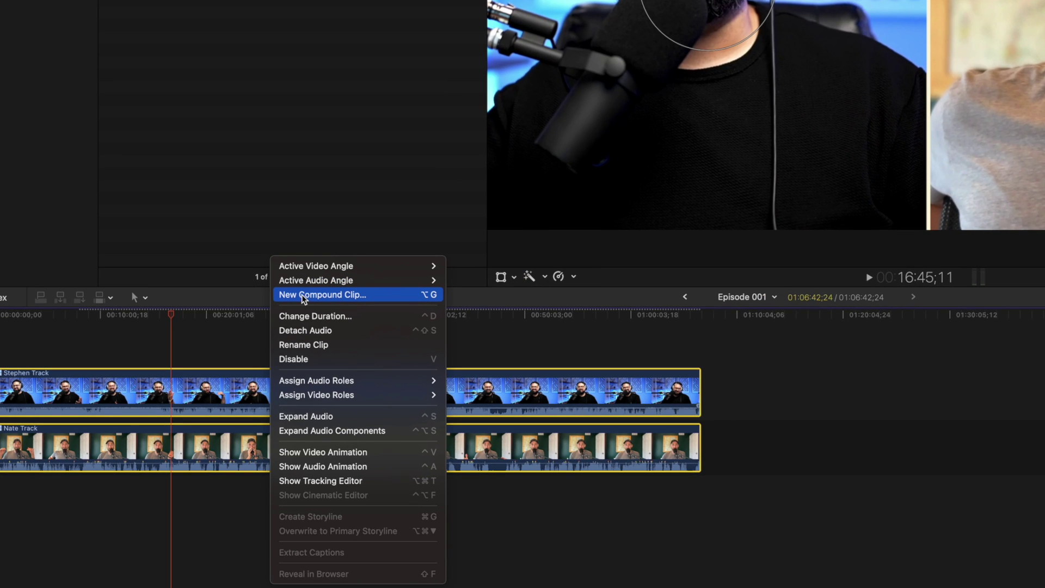
Wrap both track clips in a compound clip named 'Episode 001 Clip'
left_click(302, 295)
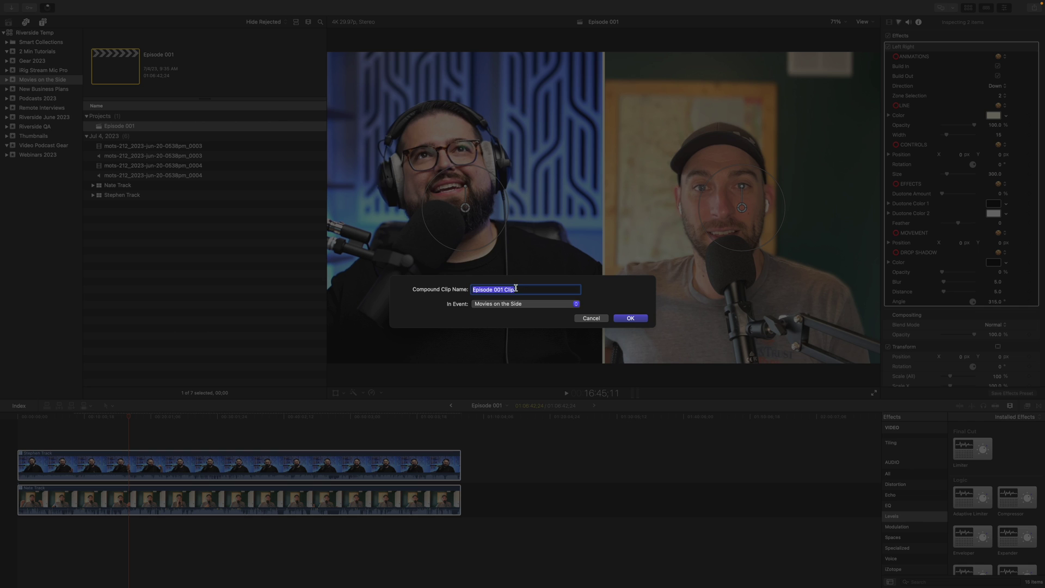
left_click(630, 318)
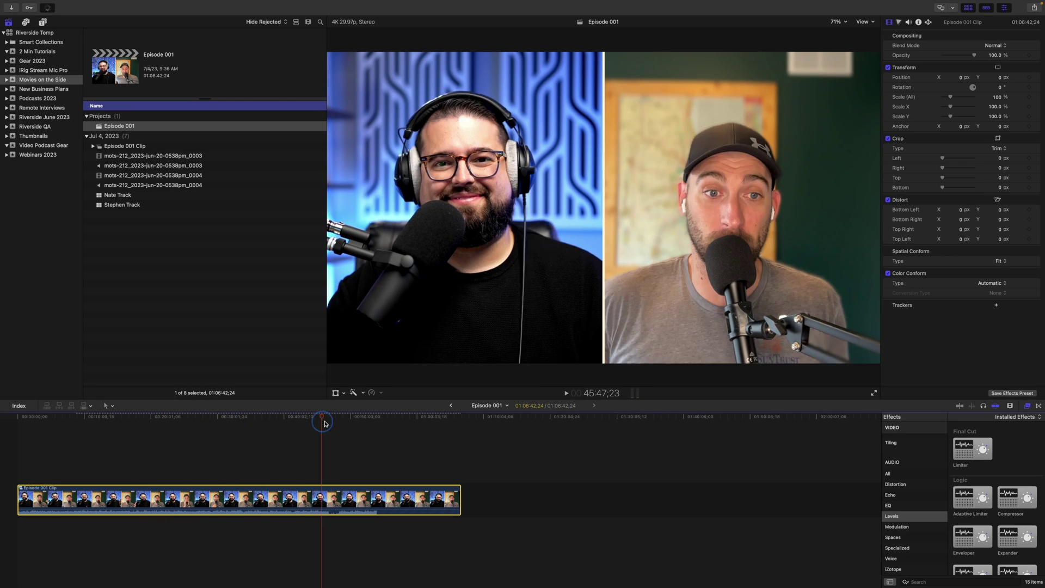
left_click(182, 430)
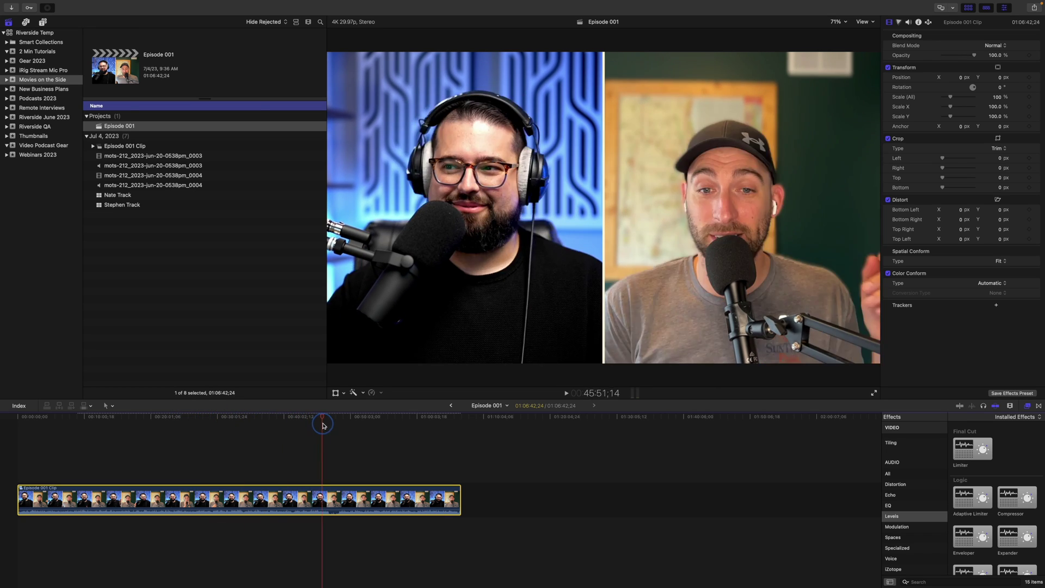
Delete the unwanted range starting near 46:46, shortening Episode 001 to 01:04:58;29
left_click(329, 425)
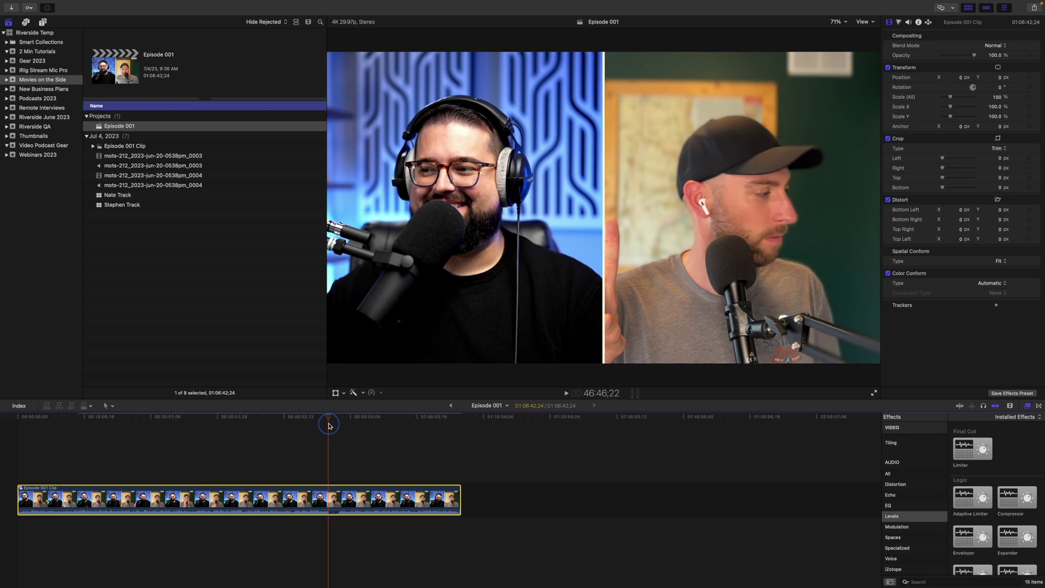
left_click_drag(329, 425, 311, 456)
key("super+equal")
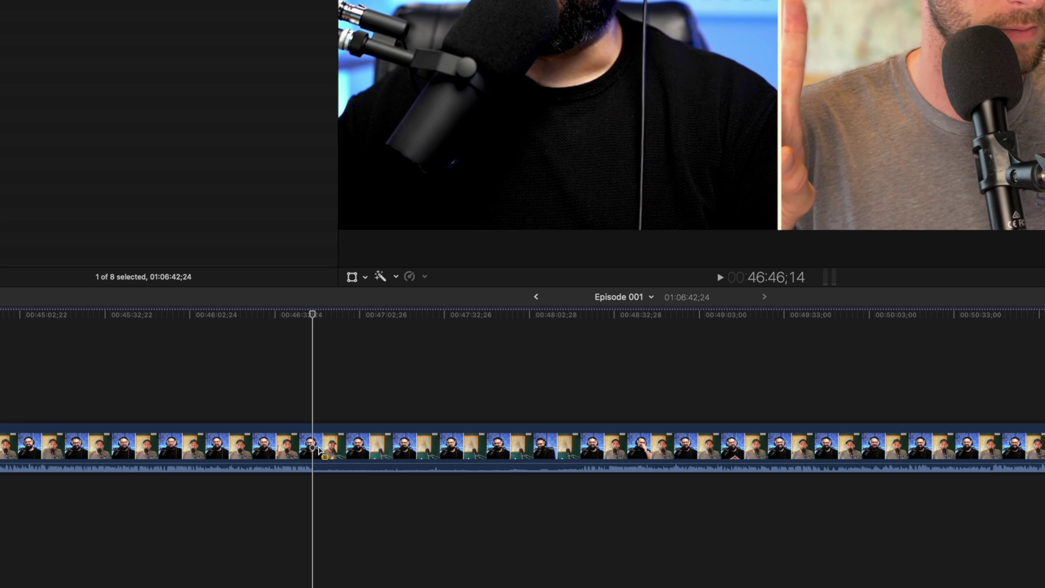
left_click_drag(318, 459, 611, 450)
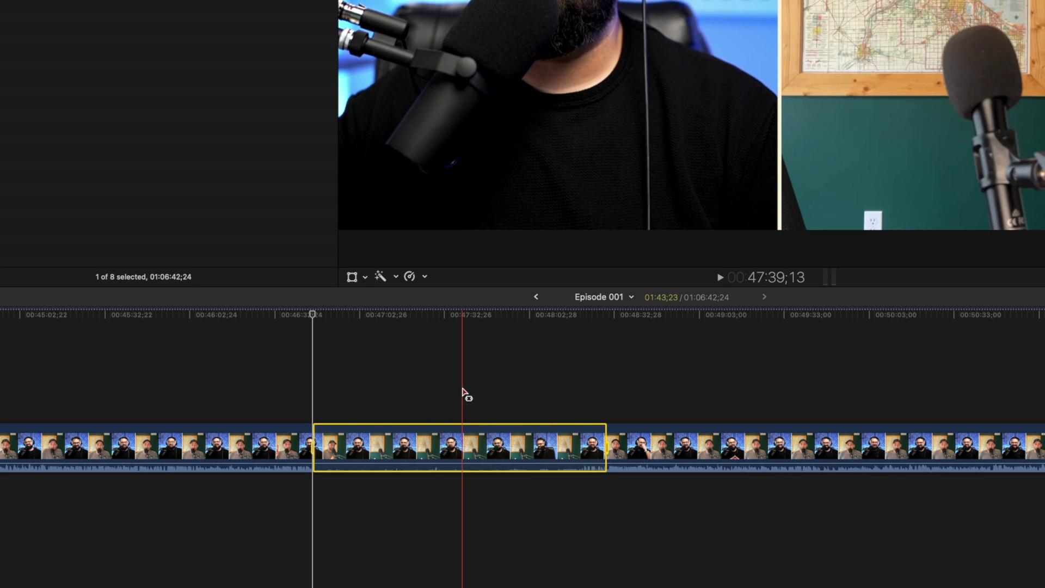
key("Delete")
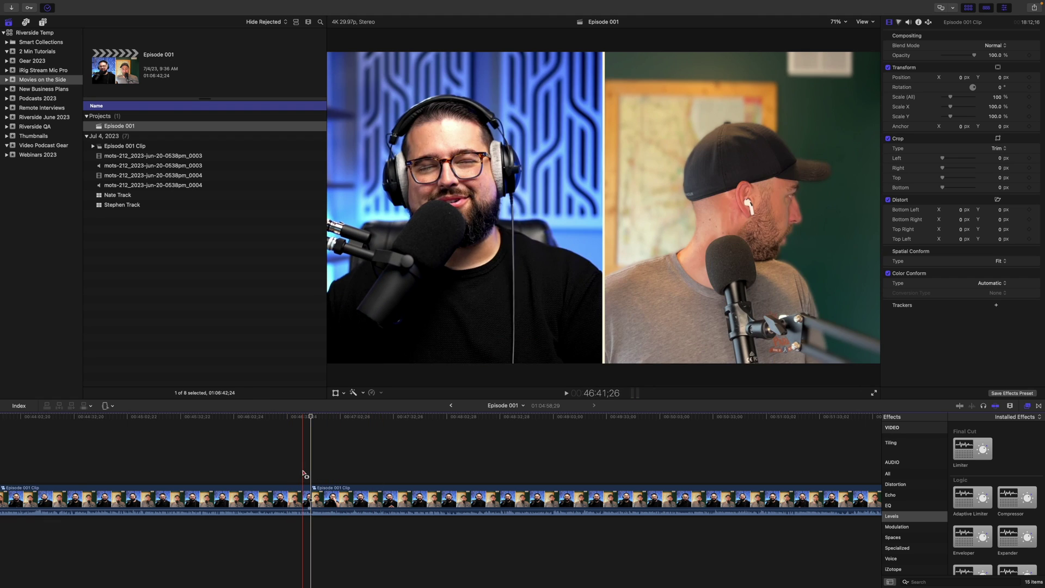
key("shift+z")
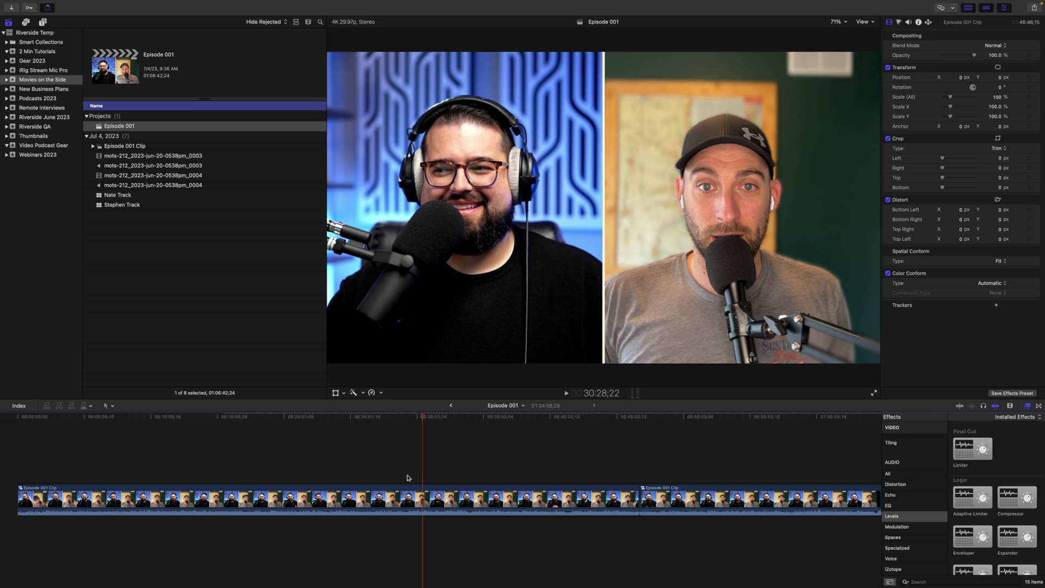
double_click(412, 494)
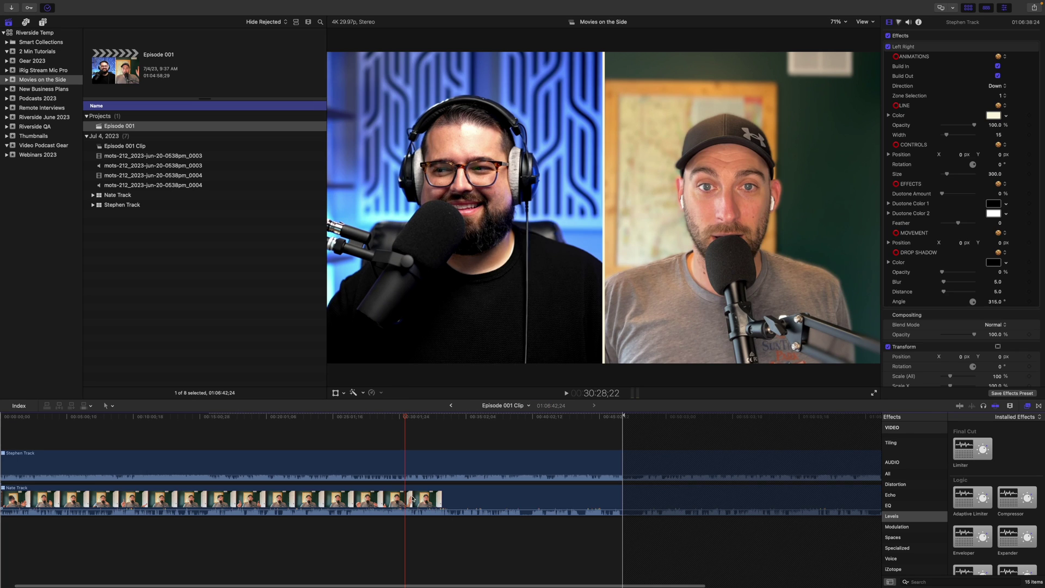
Inspect the upper track's audio and video clips, then show their color correction settings
left_click(278, 467)
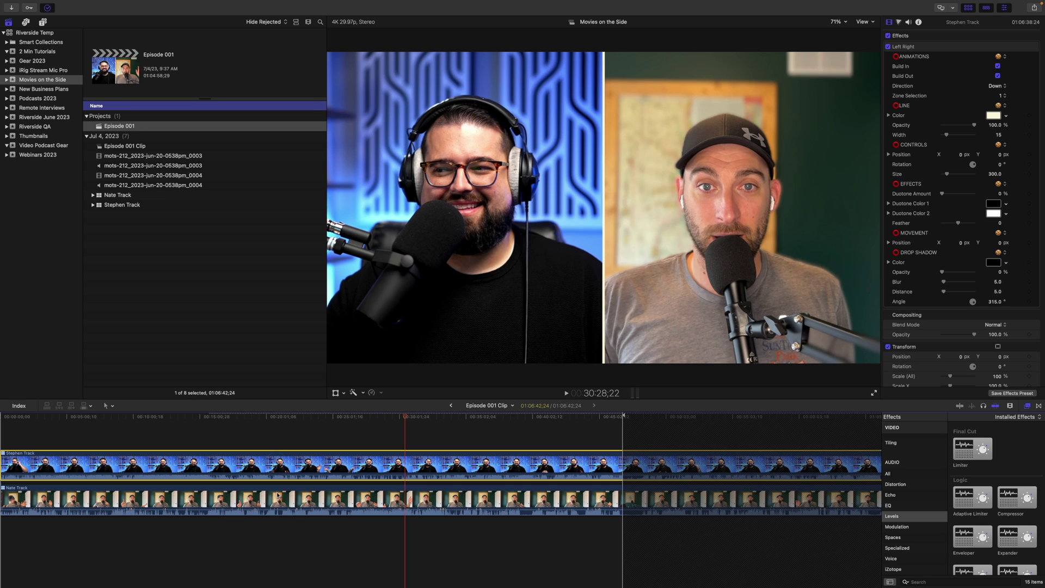
left_click(277, 499)
left_click(283, 472)
double_click(353, 464)
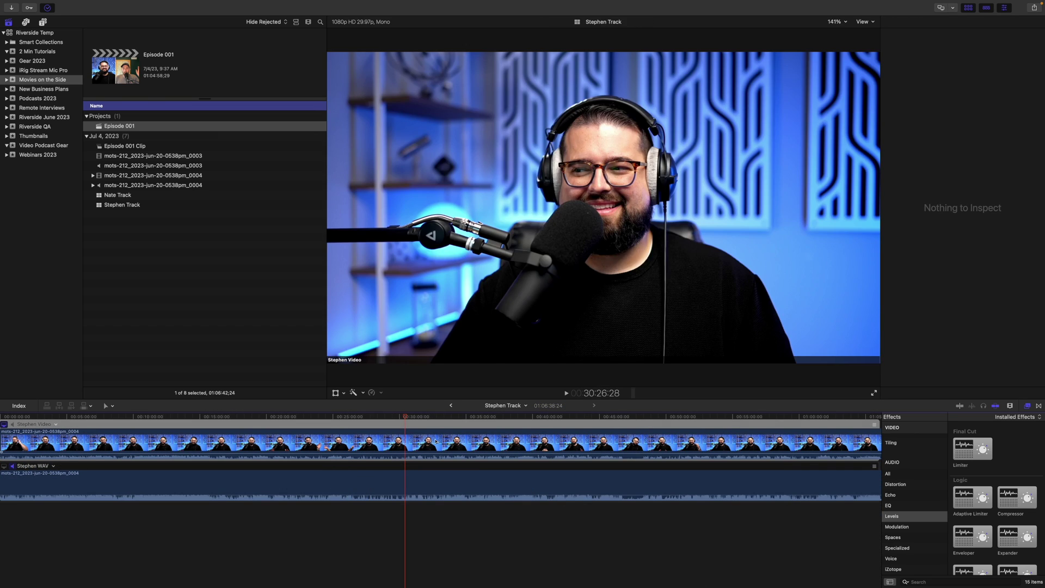
left_click(394, 485)
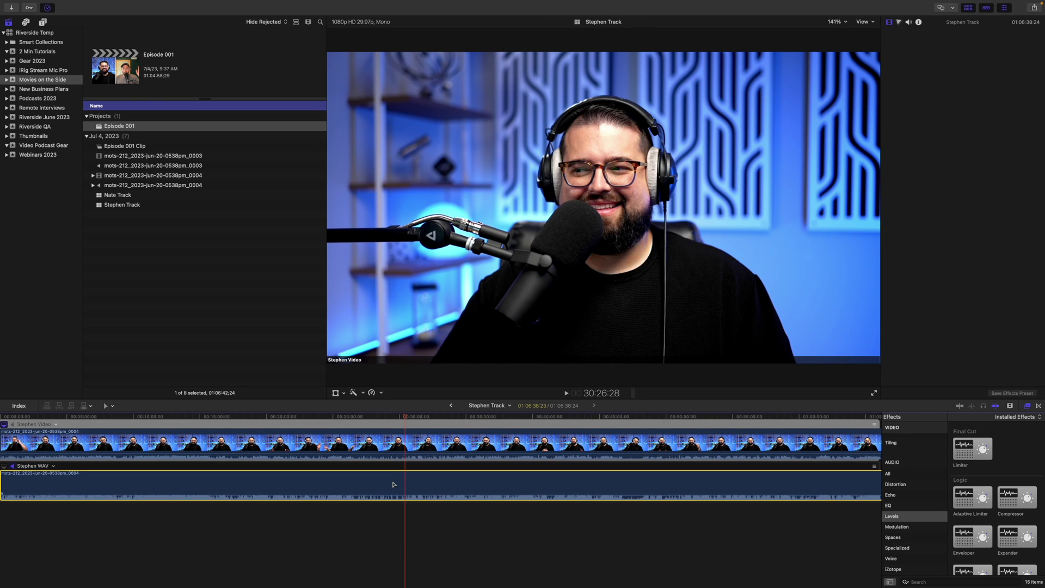
left_click(401, 447)
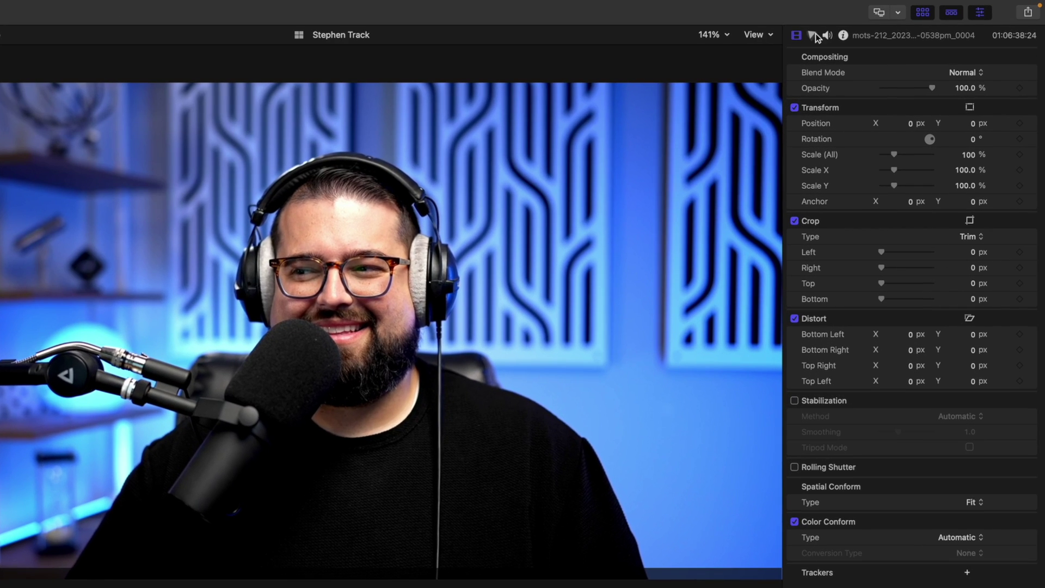
left_click(827, 36)
left_click(812, 36)
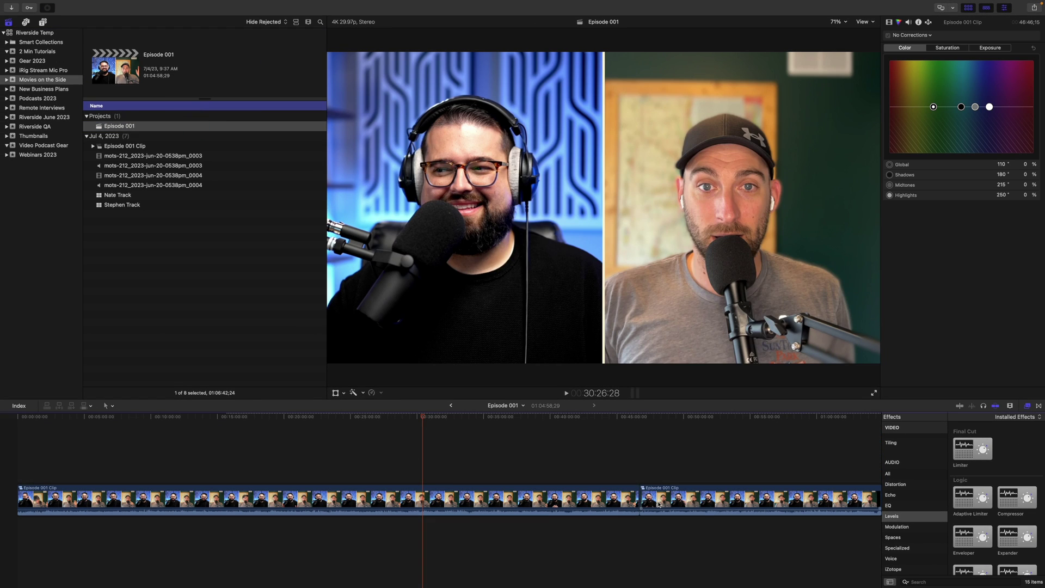
Import Riverside Clip Intro 1.mp4 from Downloads into the Movies on the Side event
left_click(639, 473)
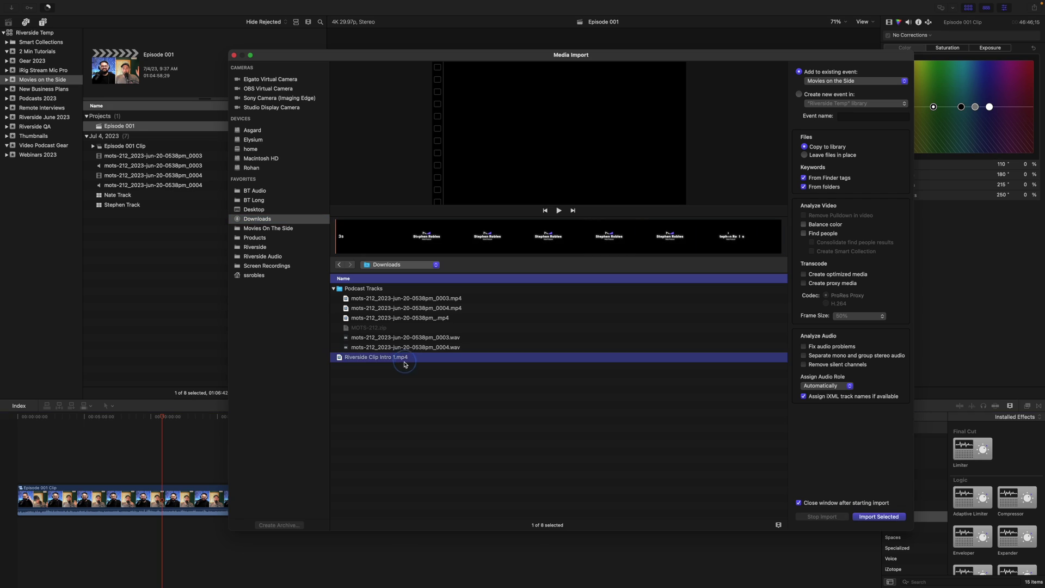
left_click(875, 519)
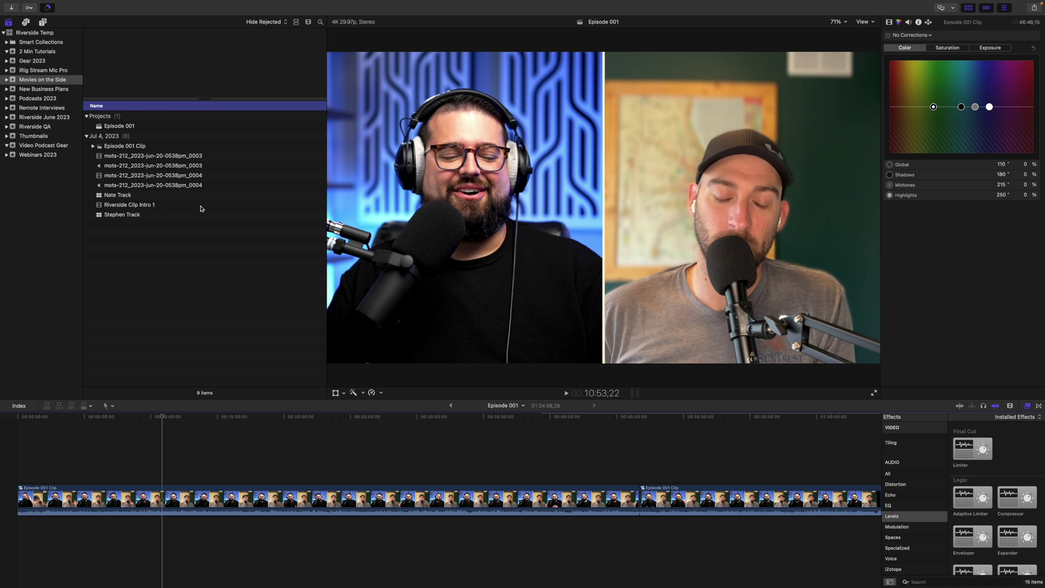
left_click_drag(168, 205, 14, 507)
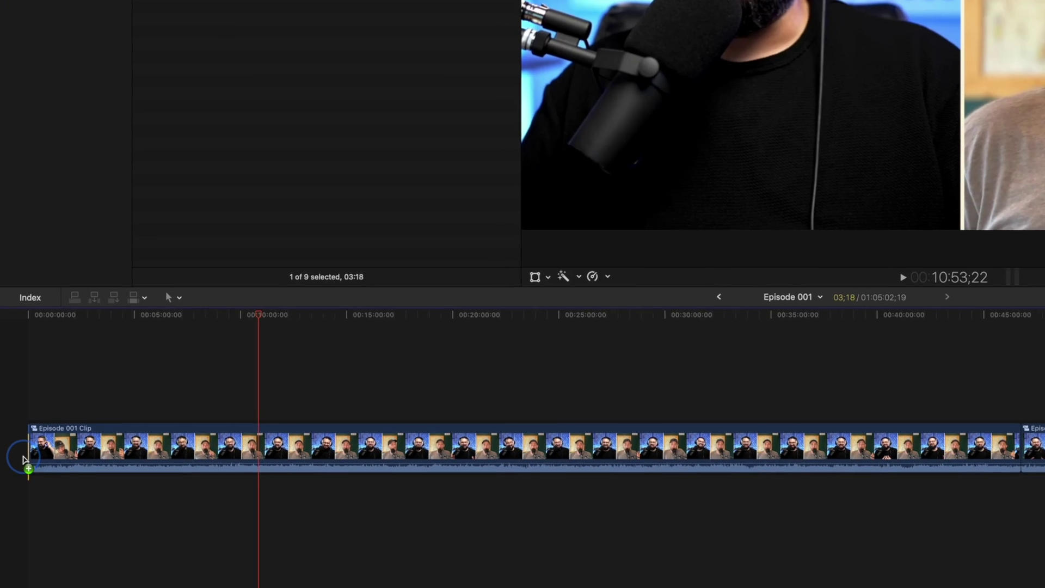
Place Riverside Clip Intro 1 before Episode 001 Clip and play back the opening
left_click_drag(22, 442, 28, 390)
key("super+equal")
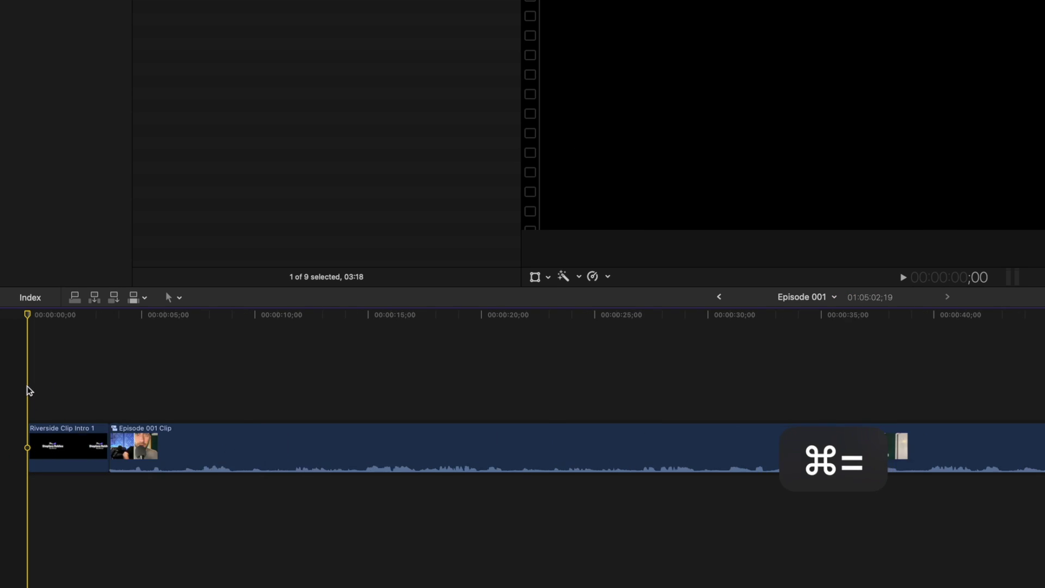
key("space")
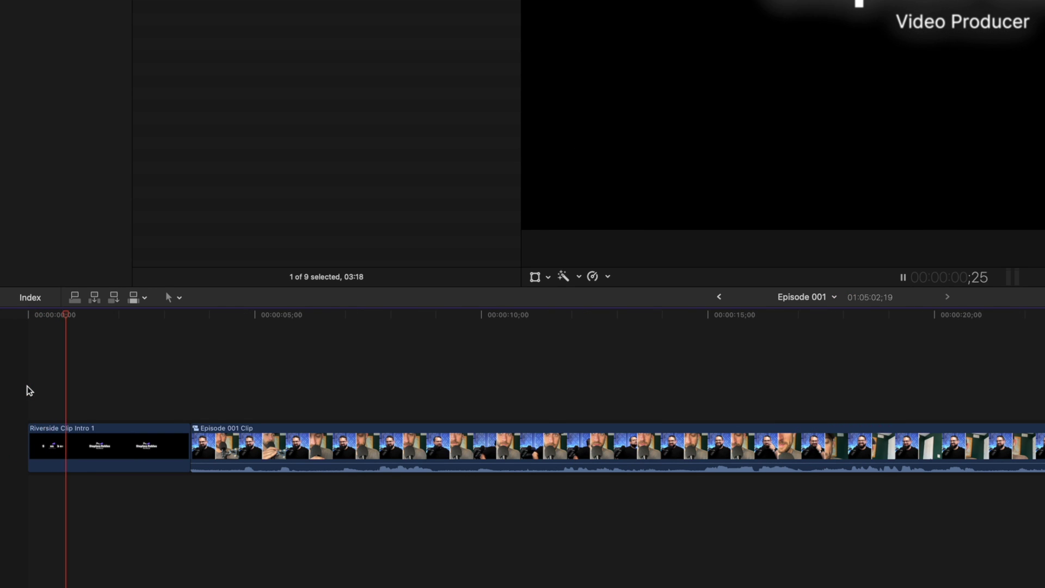
key("space")
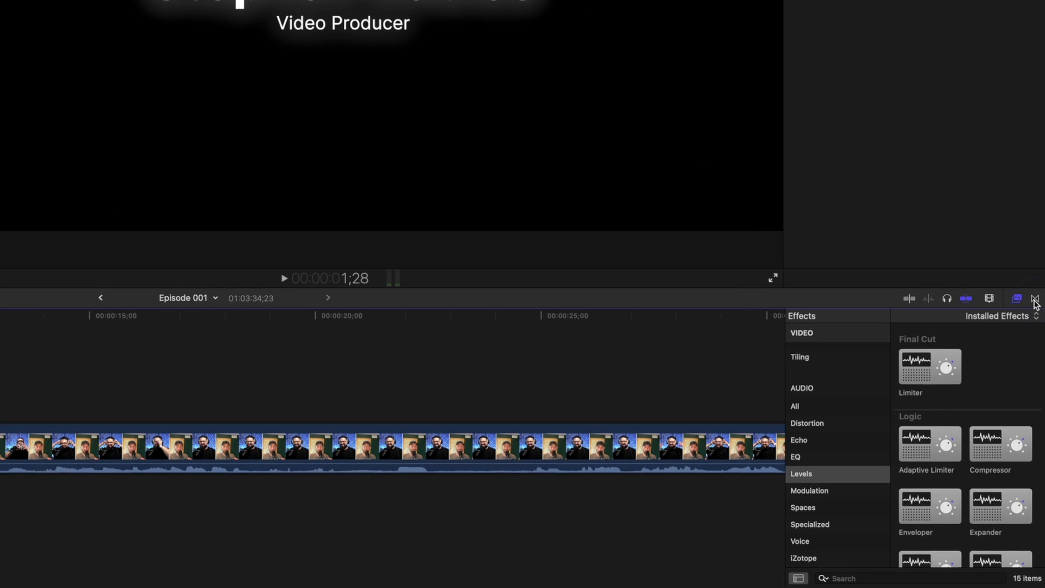
Add a Cross Dissolve between Riverside Clip Intro 1 and Episode 001 Clip
left_click(1038, 406)
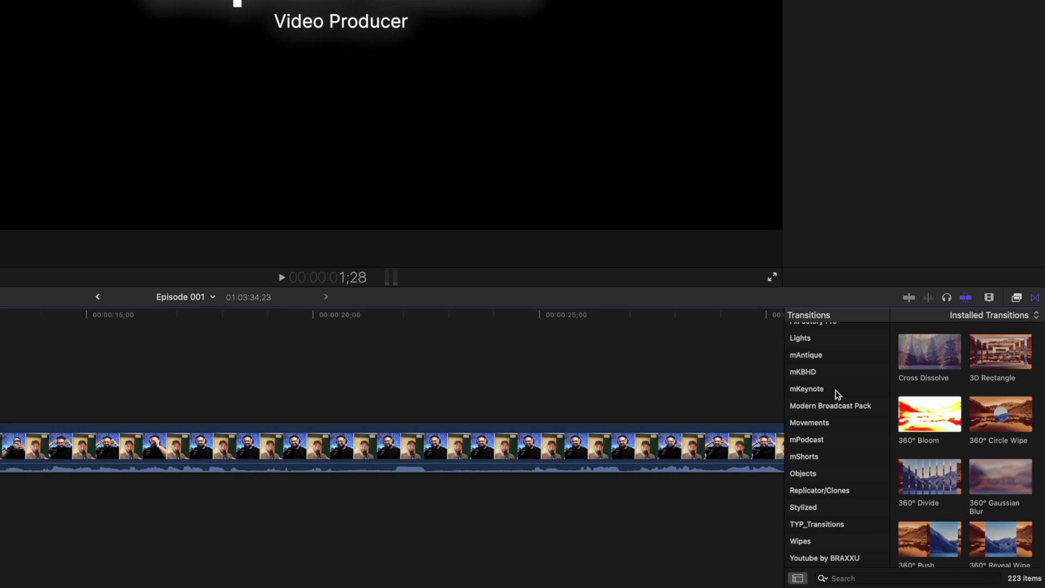
scroll(838, 394, "up", 5)
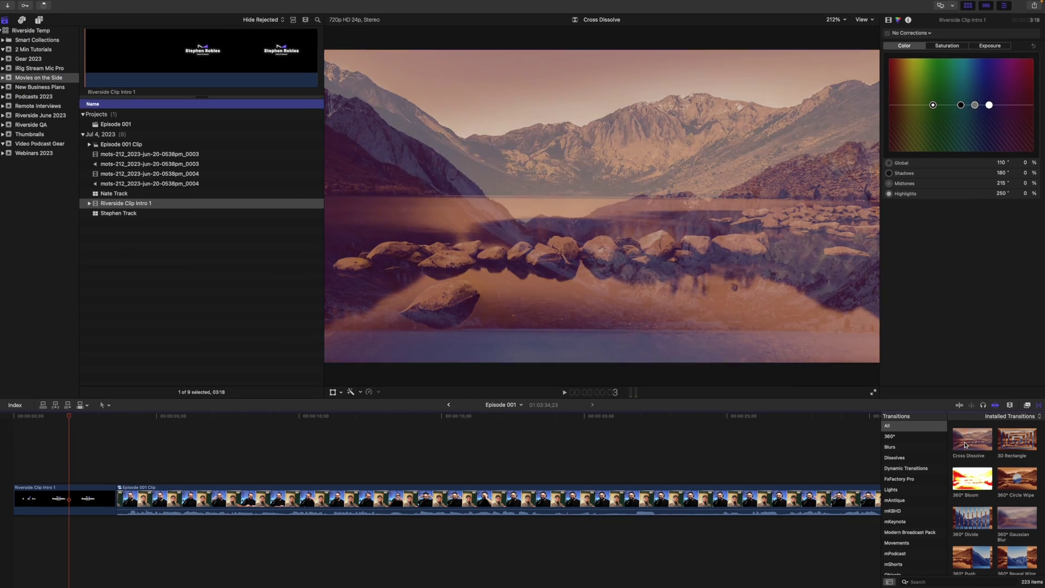
left_click_drag(965, 445, 129, 510)
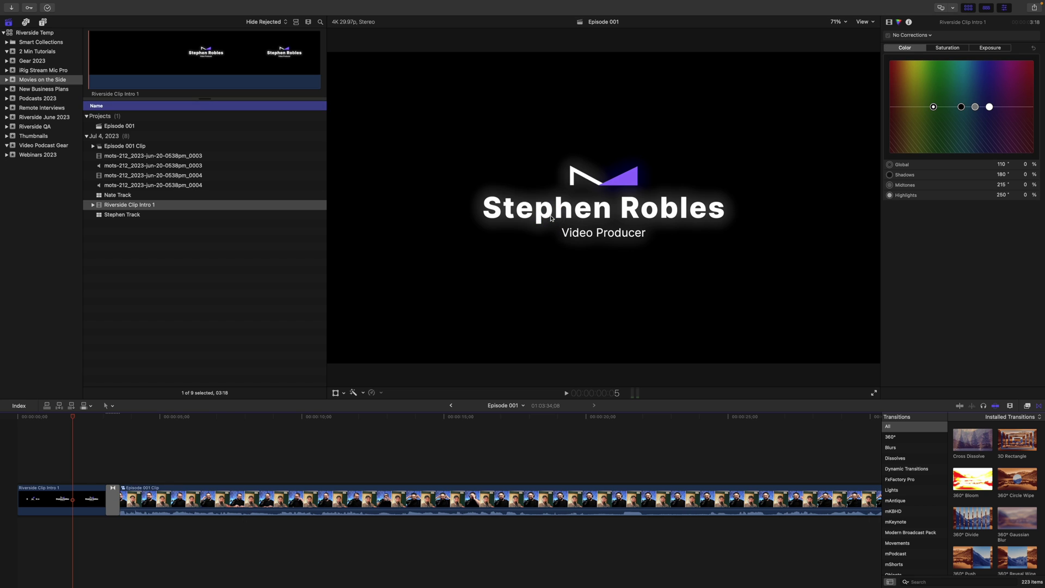
left_click(84, 478)
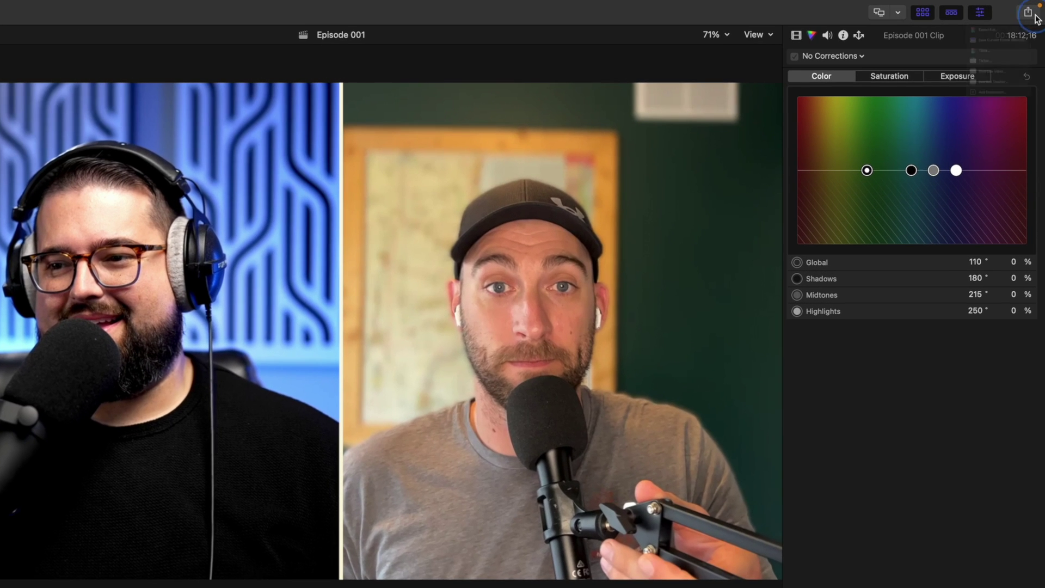
Add a new Export File destination to the share destinations list
left_click(1035, 8)
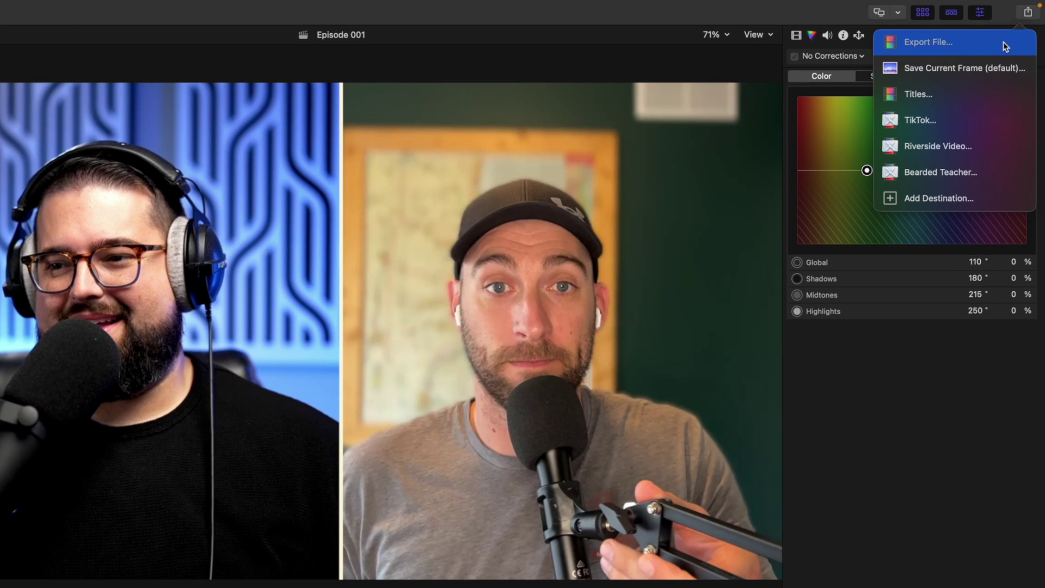
left_click(935, 200)
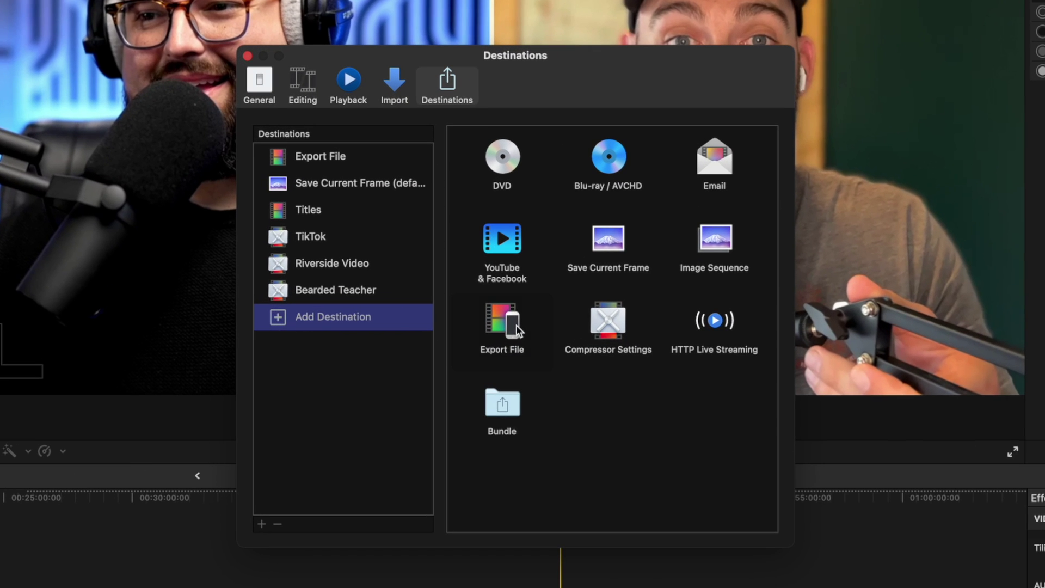
left_click_drag(617, 329, 583, 324)
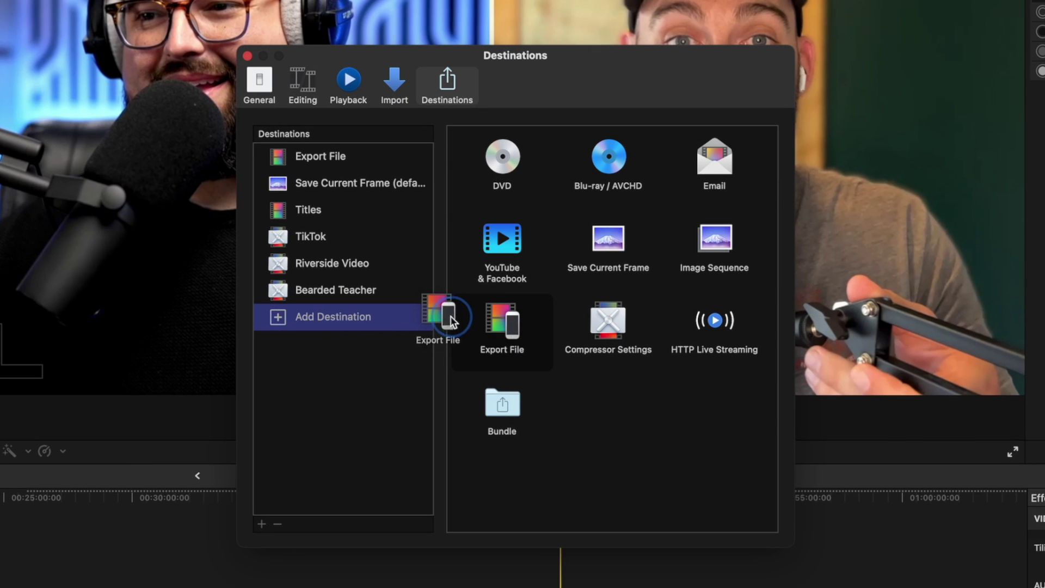
left_click_drag(450, 320, 375, 303)
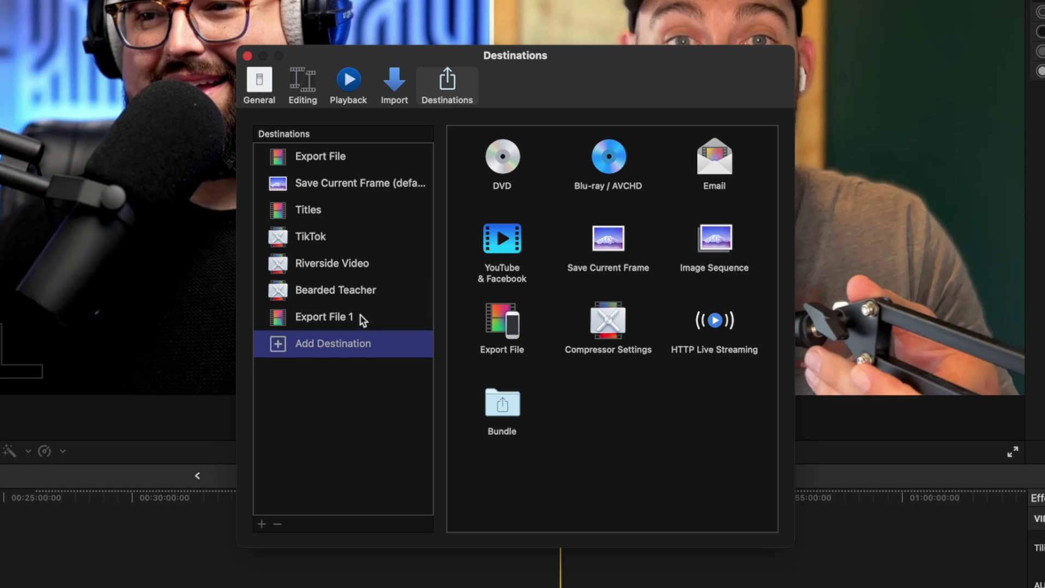
left_click(356, 314)
Set Export File 1 to Video and Audio format, H.264 codec and a Save only action
left_click(593, 173)
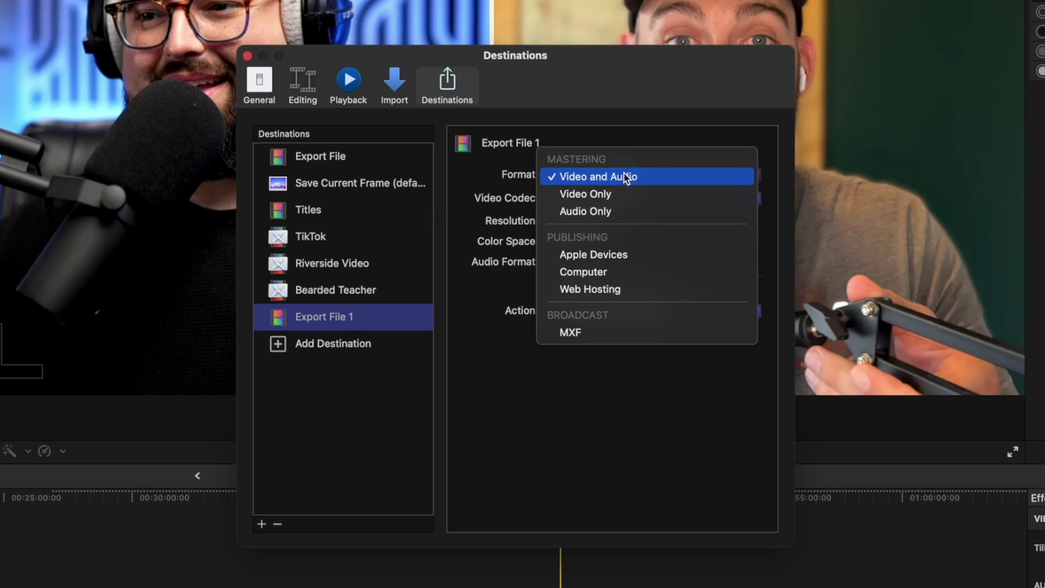
left_click(638, 177)
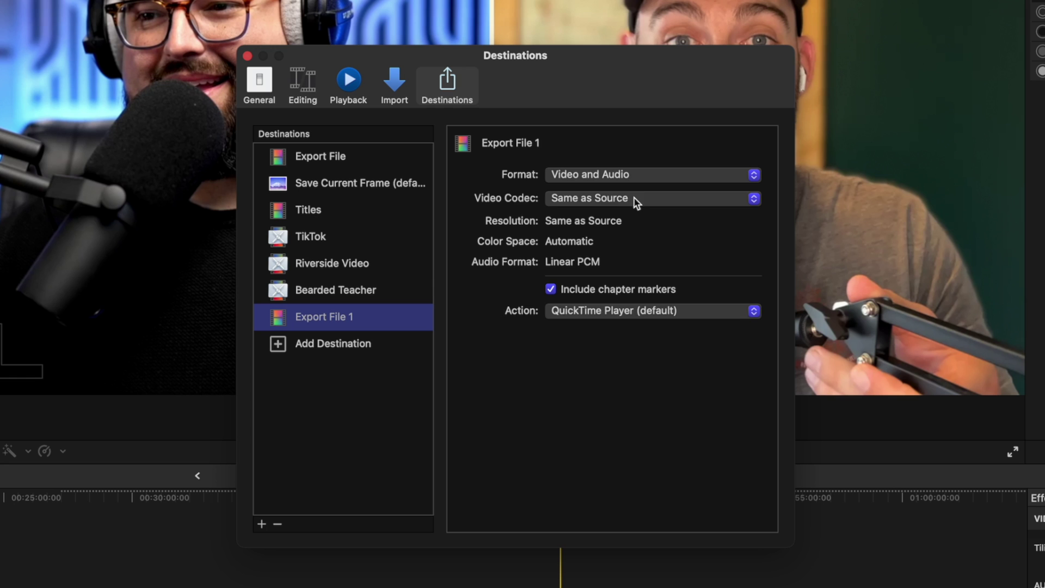
left_click(596, 197)
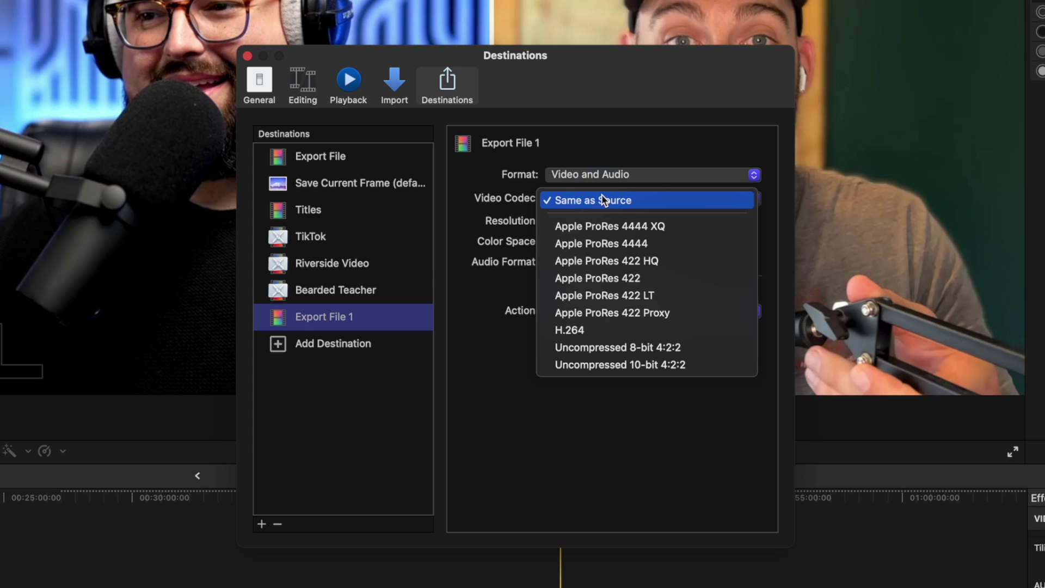
left_click(619, 330)
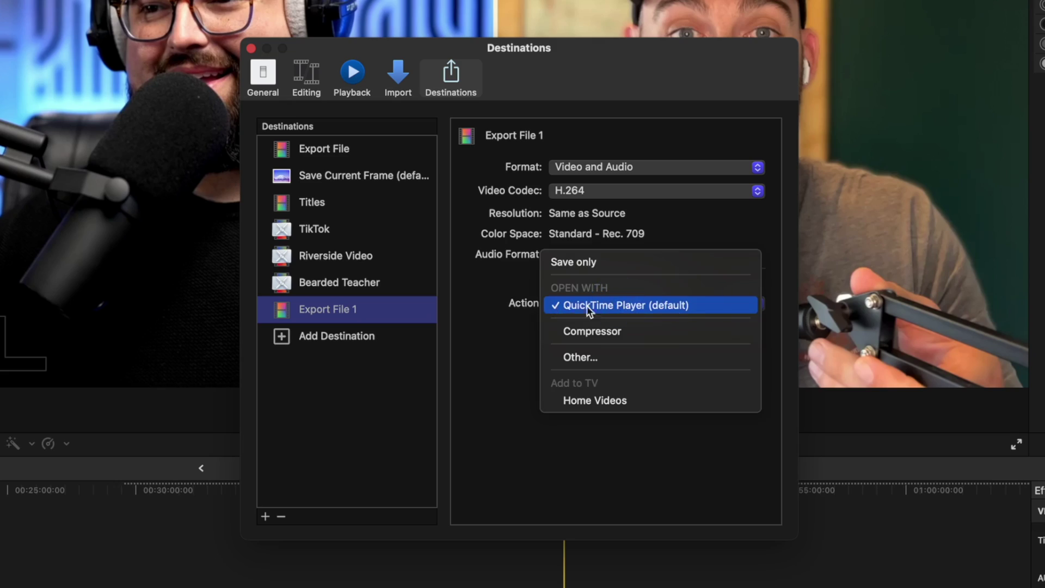
left_click(573, 264)
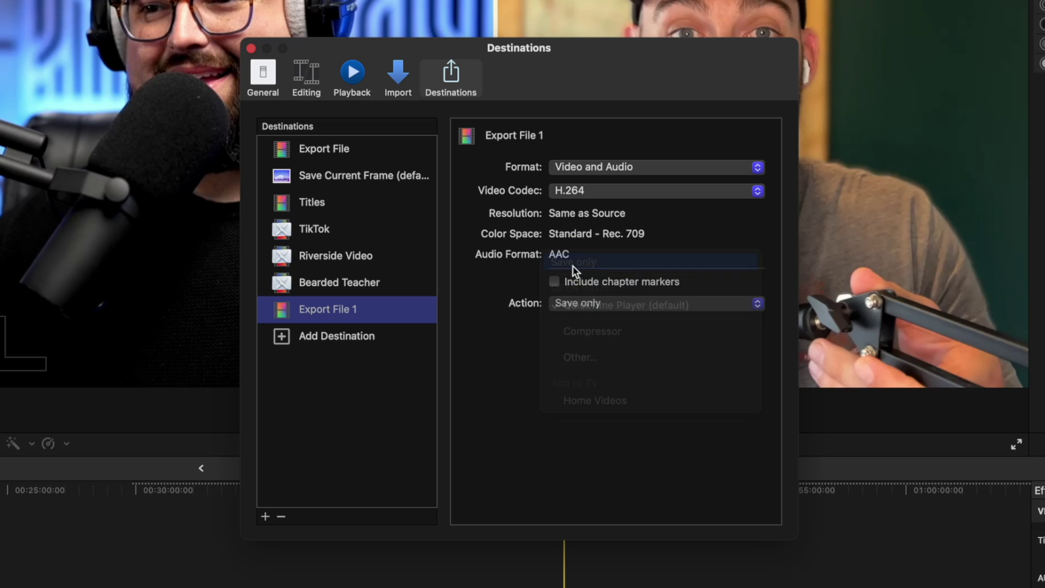
Rename the destination to 'Video Podcast' and close the destination settings
double_click(316, 309)
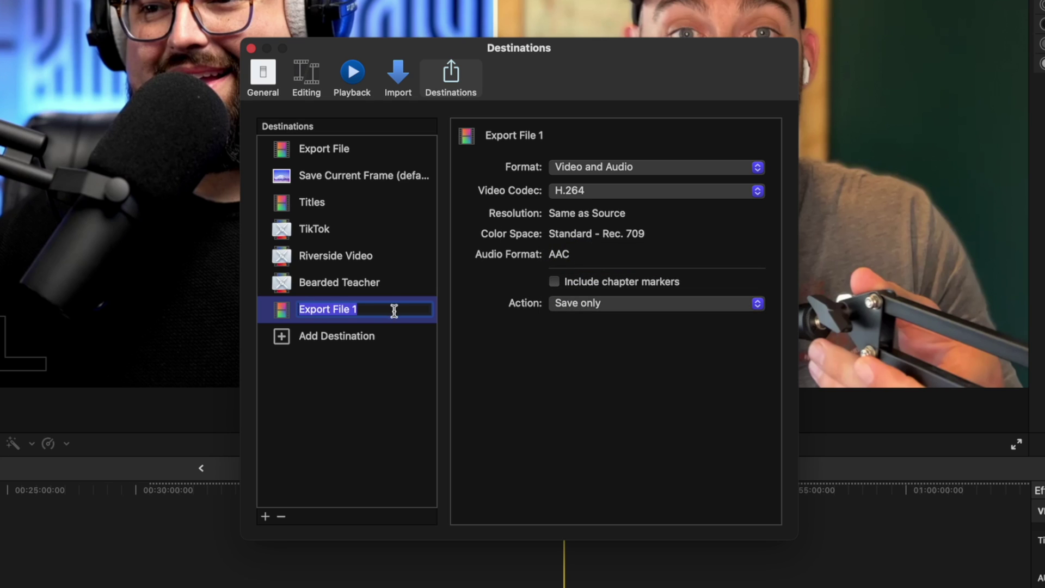
type("Video Podcas")
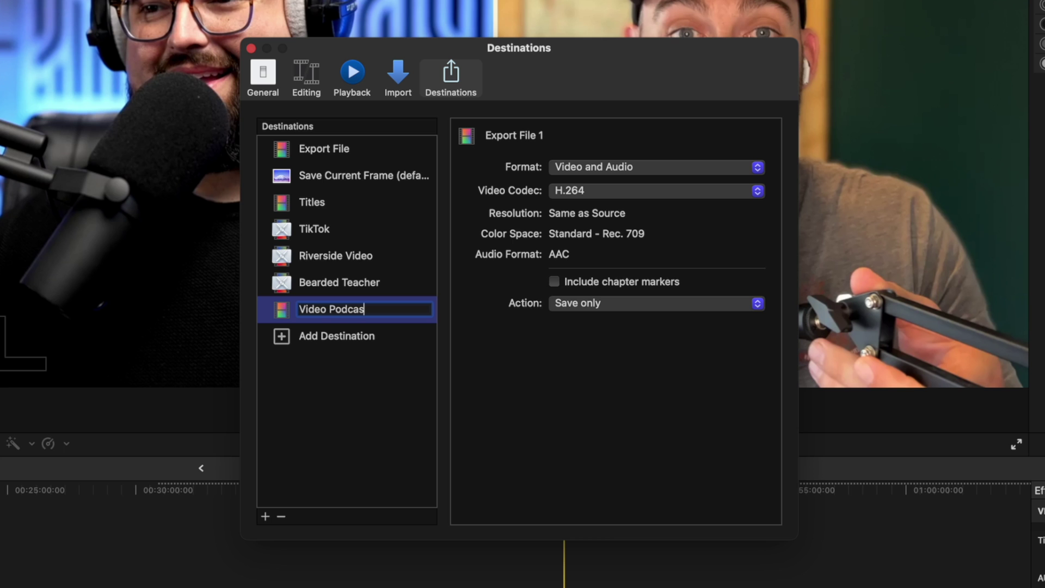
type("t")
key("Return")
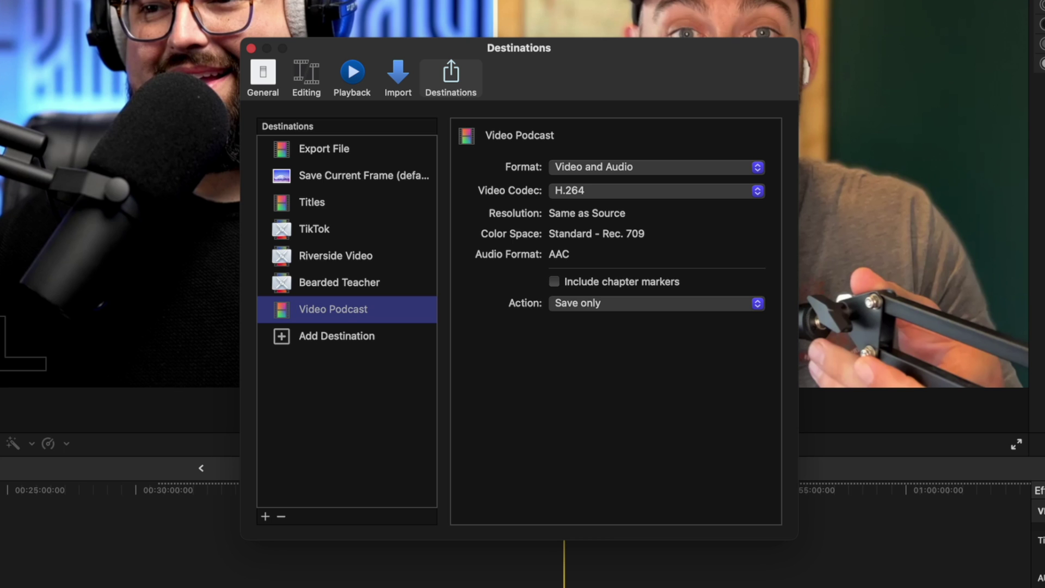
left_click(251, 48)
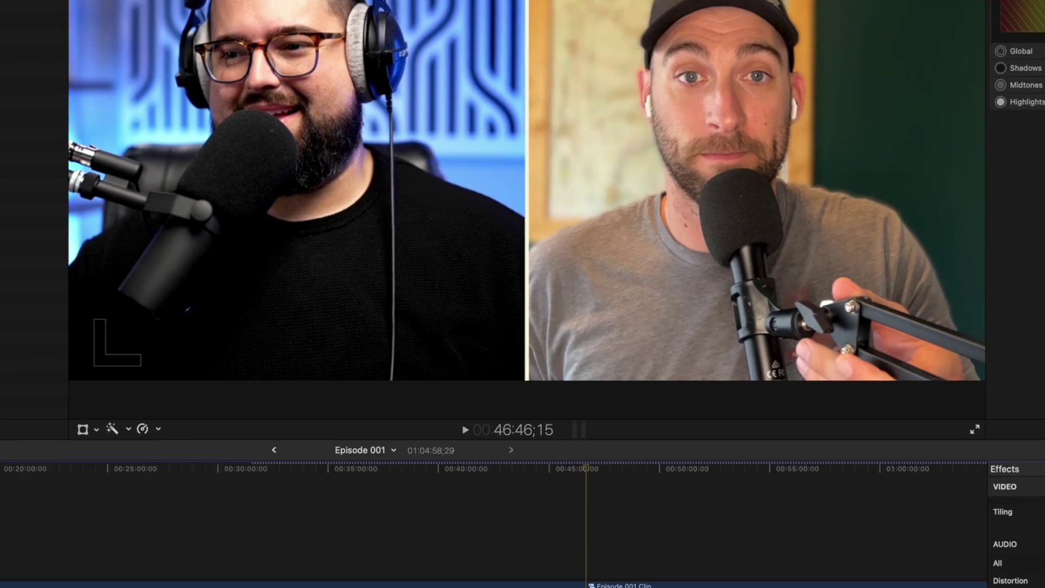
Share Episode 001 via Video Podcast, review its Settings, and continue to the save dialog
left_click(1034, 7)
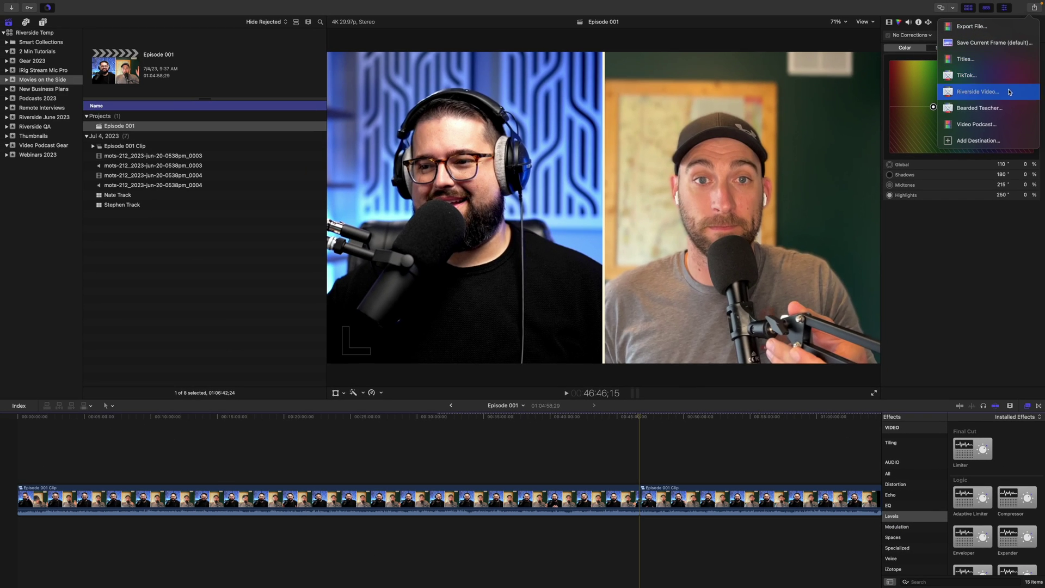
left_click(1003, 123)
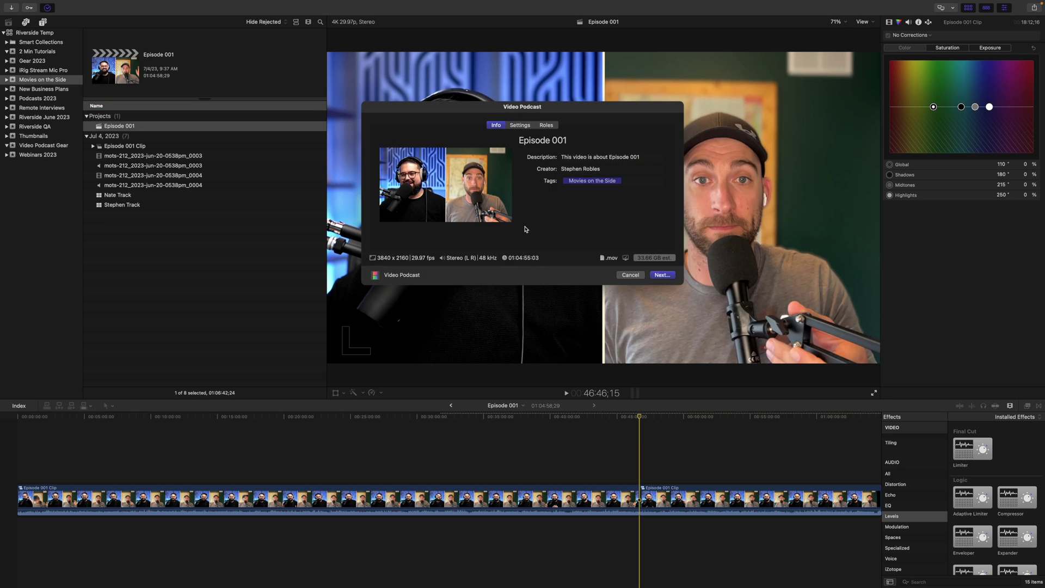
left_click(520, 125)
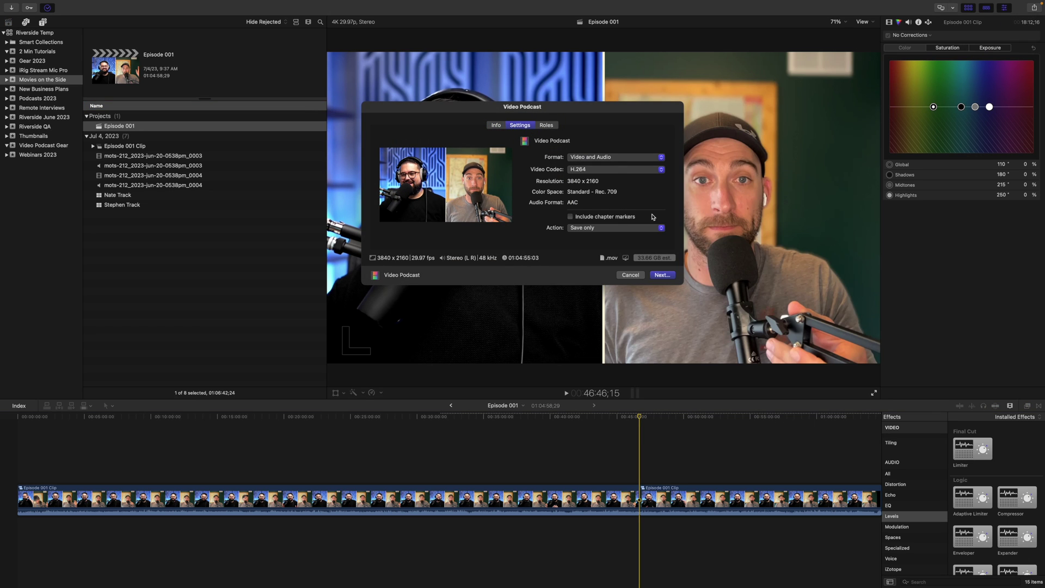
left_click(661, 275)
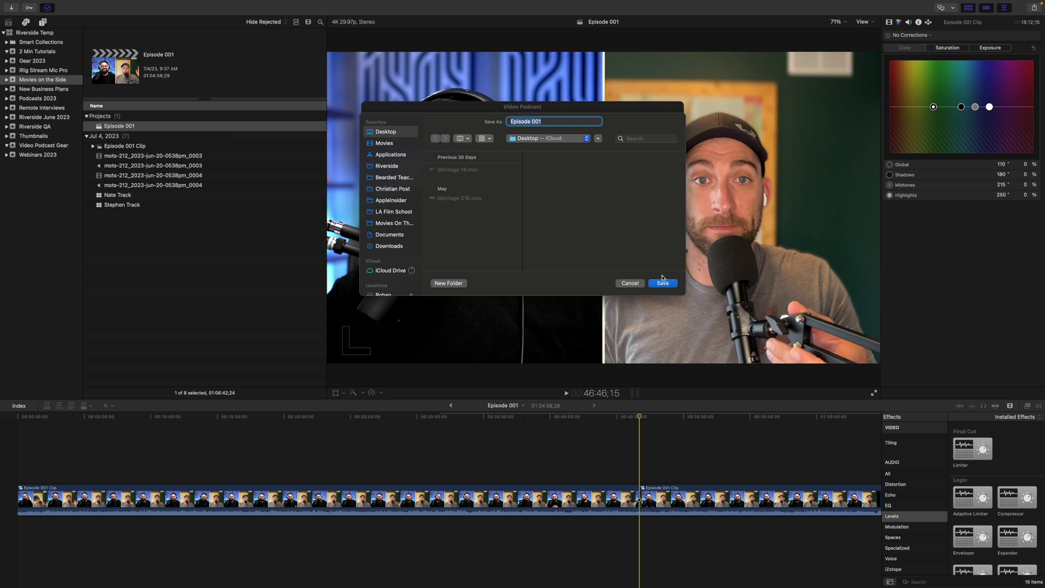
left_click(414, 124)
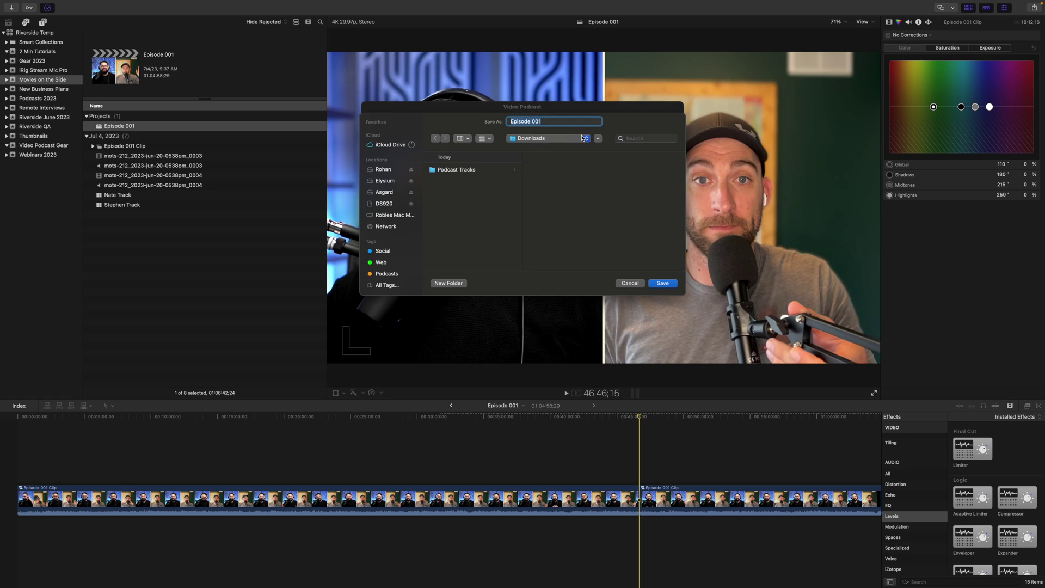